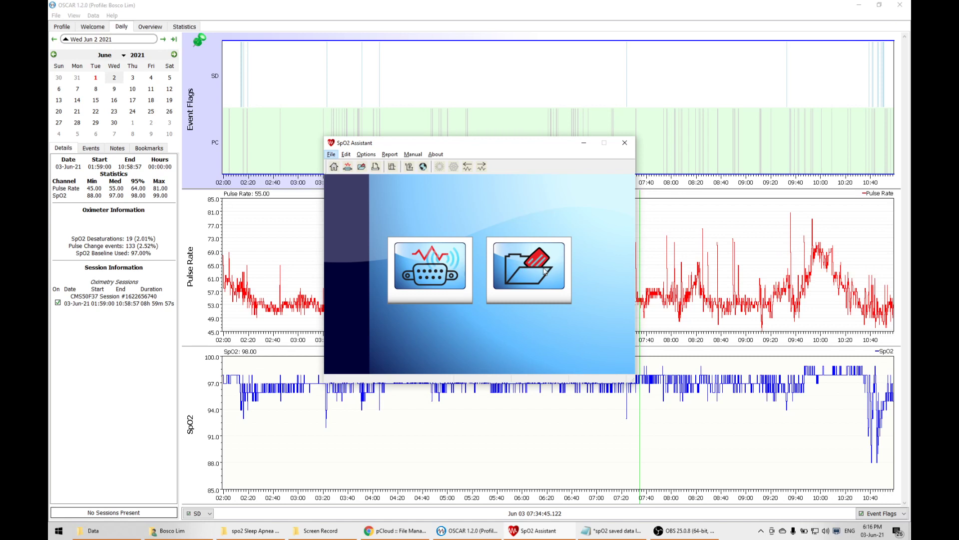
- List the saved .SpO2 recordings in the Open dialog and expand the Look in folder path
{"action": "left_click", "coordinate": [523, 267]}
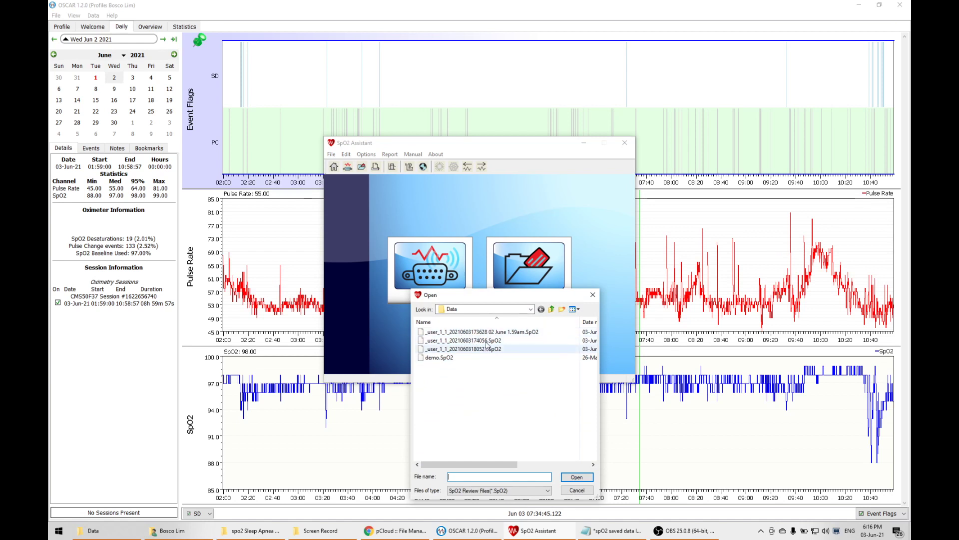
{"action": "left_click", "coordinate": [530, 309]}
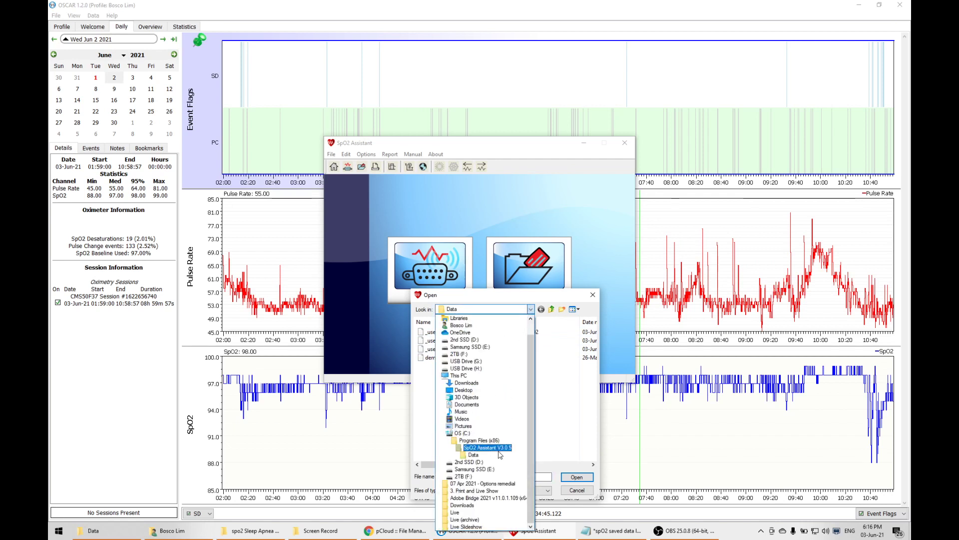
- Check that Explorer's C:\Program Files (x86)\SpO2 Assistant V3.0.5\Data folder holds only demo.SpO2
{"action": "left_click", "coordinate": [474, 455]}
{"action": "left_click", "coordinate": [93, 531]}
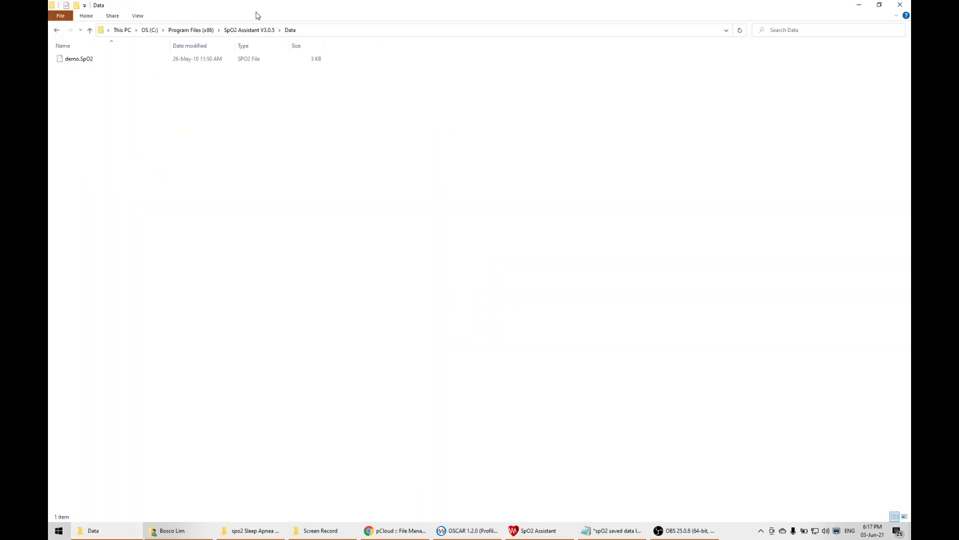
{"action": "left_click", "coordinate": [310, 31]}
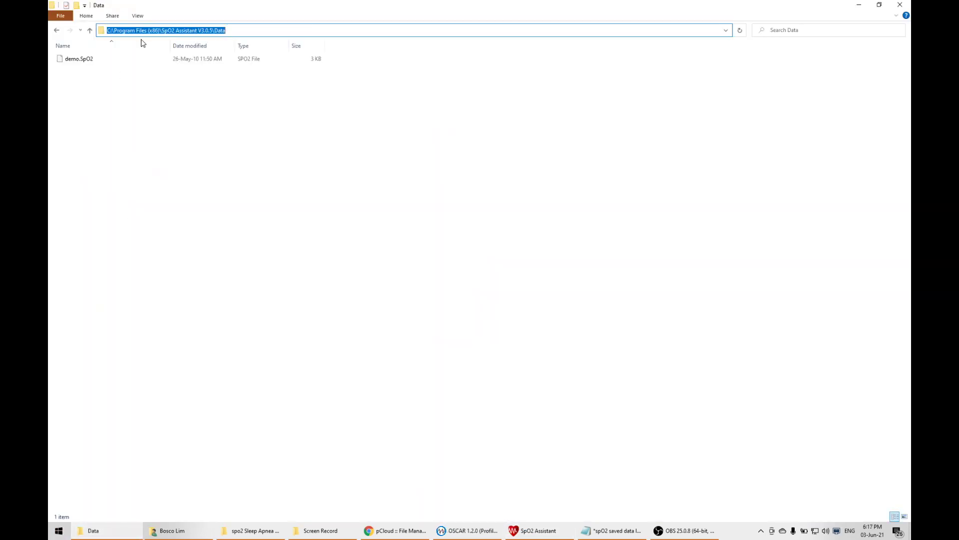
{"action": "left_click", "coordinate": [145, 129]}
{"action": "left_click", "coordinate": [76, 60]}
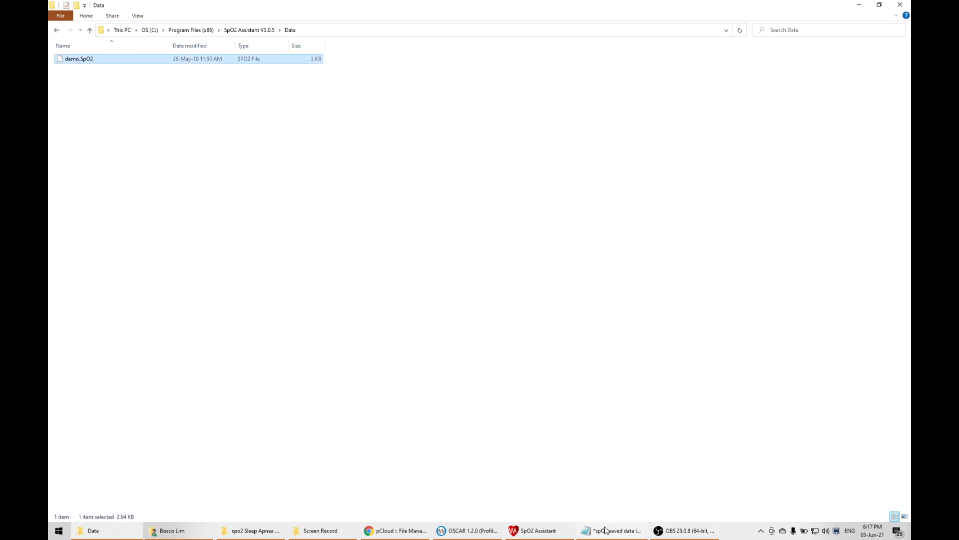
{"action": "left_click", "coordinate": [557, 531]}
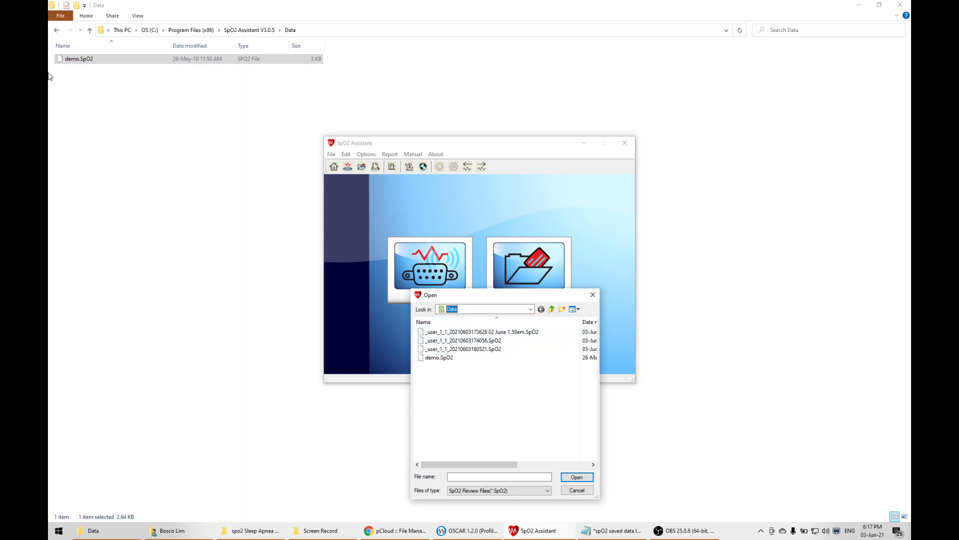
- Cancel the Open dialog and run the serial-port device search, finding one oximeter on COM3
{"action": "left_click", "coordinate": [81, 61]}
{"action": "left_click", "coordinate": [426, 409]}
{"action": "left_click", "coordinate": [574, 492]}
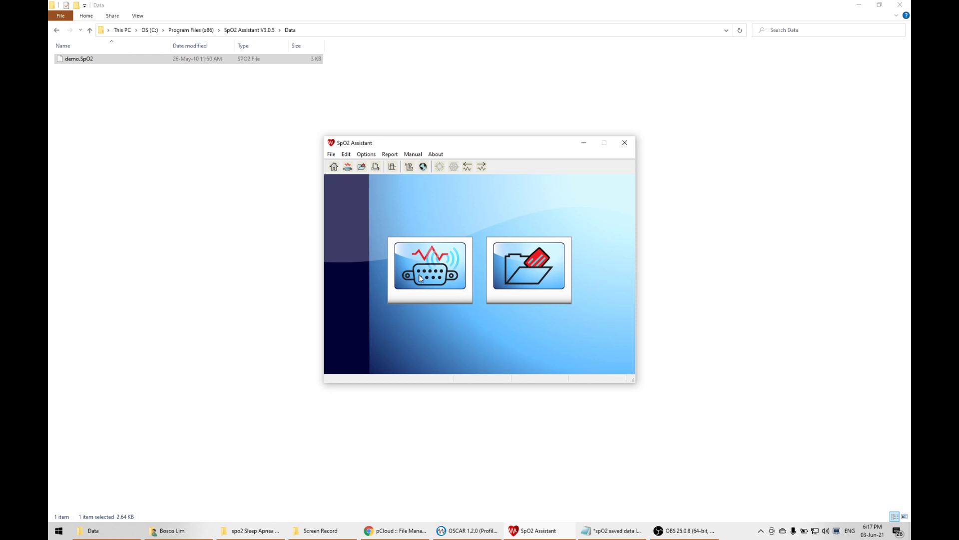
{"action": "left_click", "coordinate": [421, 278]}
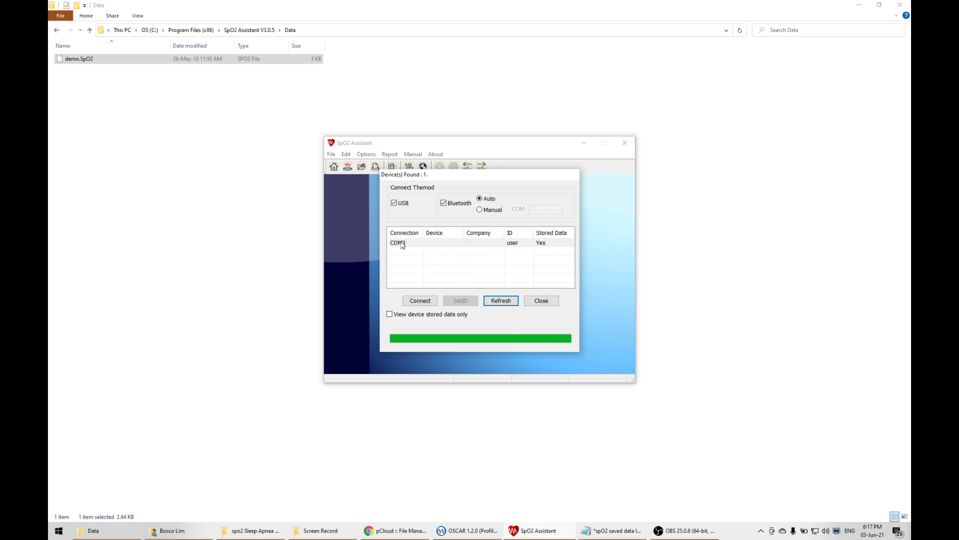
- Connect to the COM3 oximeter with stored data only, tick user index 1, and receive it
{"action": "left_click", "coordinate": [403, 245]}
{"action": "left_click", "coordinate": [396, 319]}
{"action": "left_click", "coordinate": [403, 245]}
{"action": "left_click", "coordinate": [398, 245]}
{"action": "left_click", "coordinate": [421, 299]}
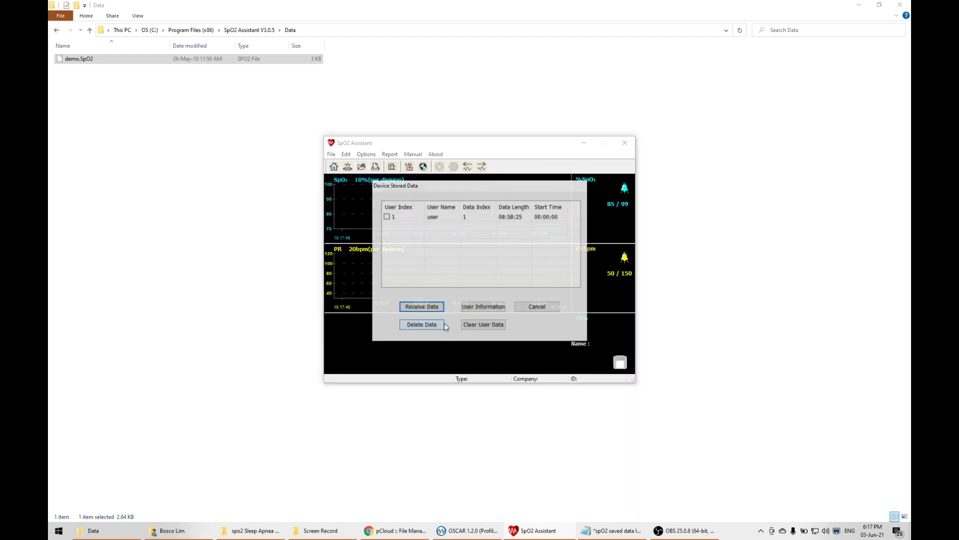
{"action": "left_click", "coordinate": [387, 217]}
{"action": "left_click", "coordinate": [424, 306]}
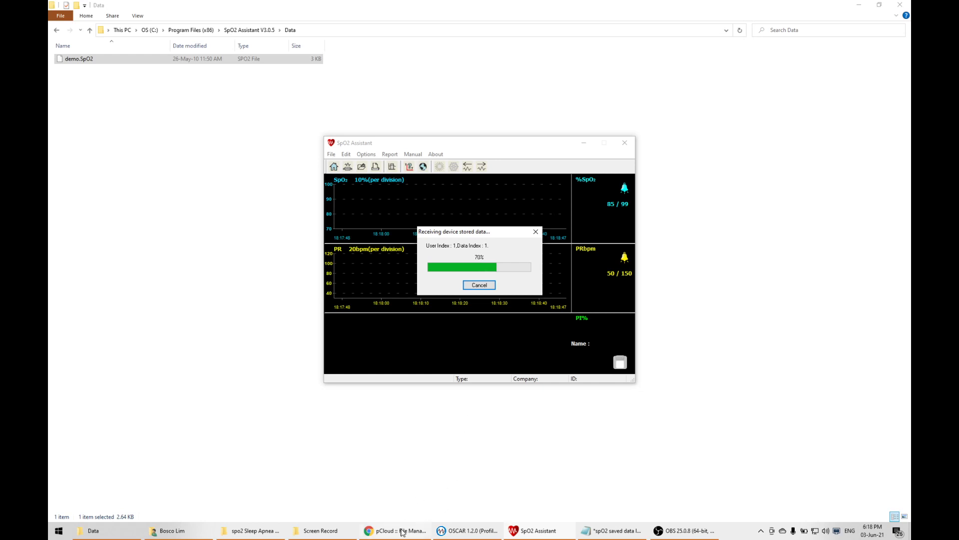
- Wait for the transfer to complete and acknowledge the 'Finish receiving the data!' message
{"action": "left_click", "coordinate": [403, 533]}
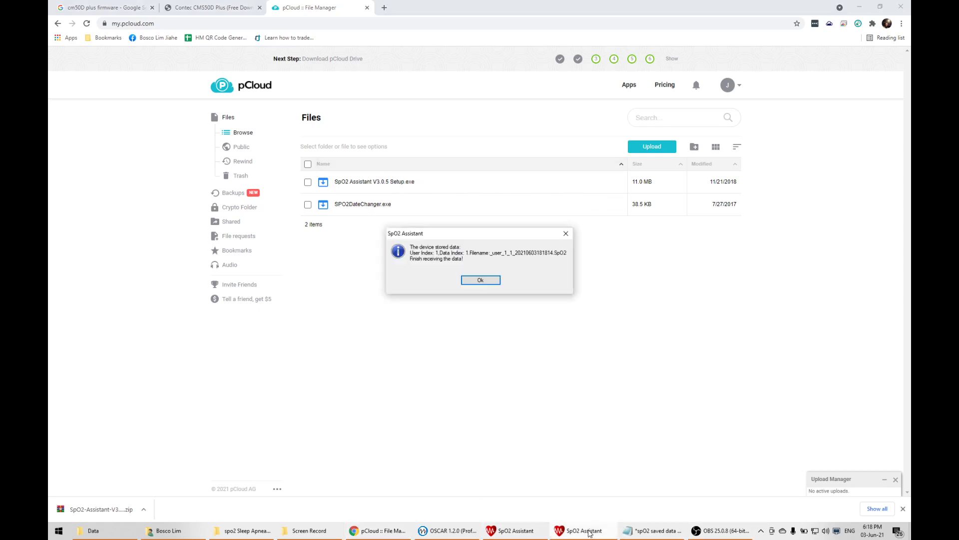
{"action": "left_click", "coordinate": [481, 280]}
- Widen the Open dialog to find the 6:18 PM recording, then return to Explorer's Data folder
{"action": "left_click", "coordinate": [523, 269]}
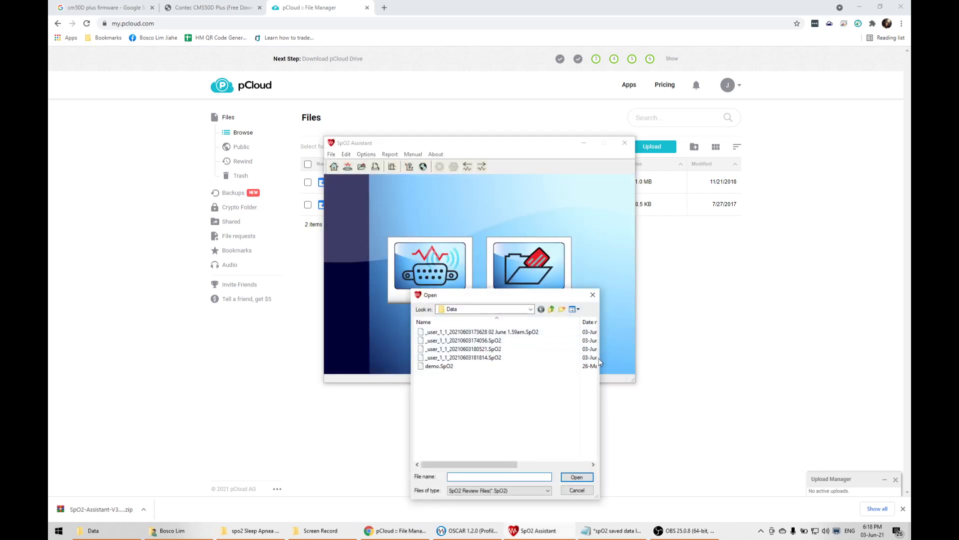
{"action": "left_click_drag", "start_coordinate": [600, 359], "coordinate": [720, 359]}
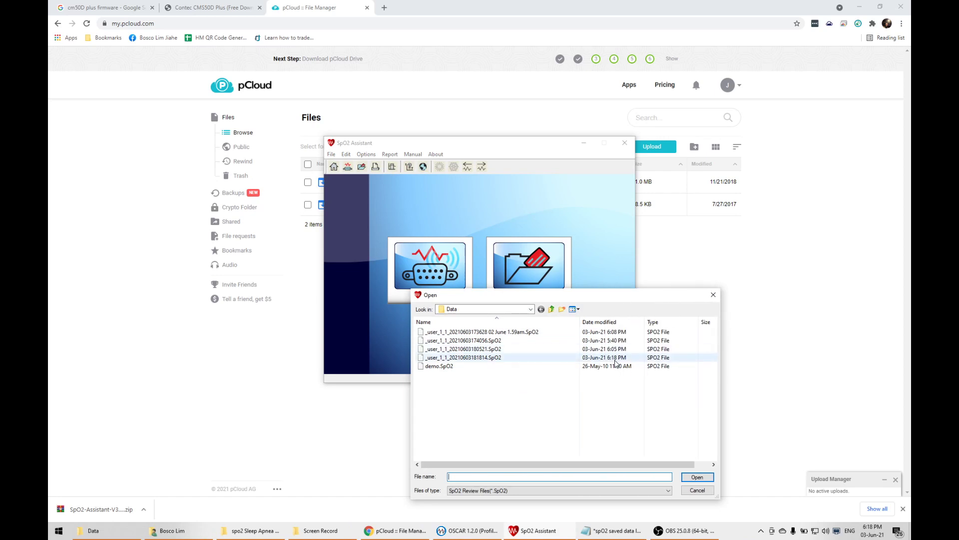
{"action": "left_click", "coordinate": [457, 358]}
{"action": "left_click", "coordinate": [93, 531]}
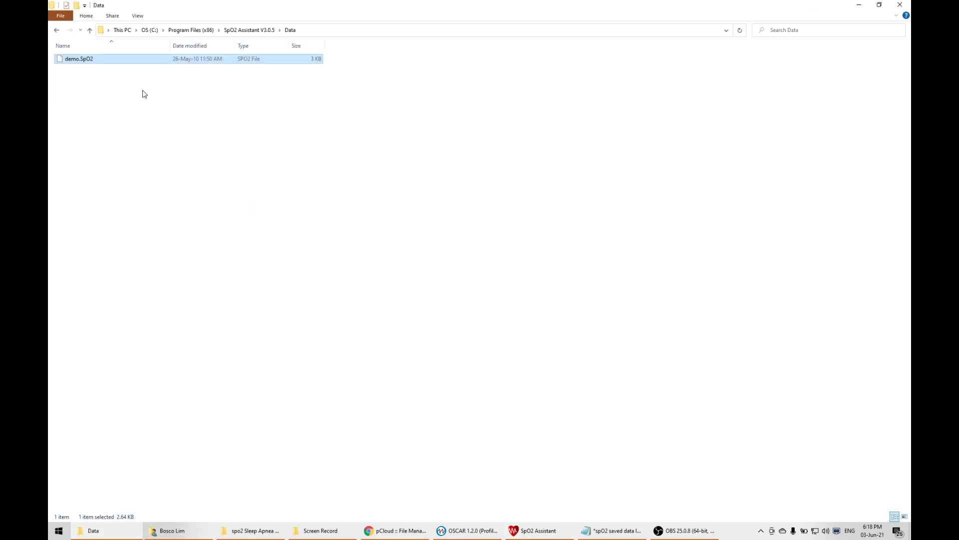
- Copy the C:\Users\%username%\ path from the saved-data location notes in Notepad
{"action": "left_click", "coordinate": [607, 533]}
{"action": "left_click_drag", "start_coordinate": [248, 307], "coordinate": [259, 230]}
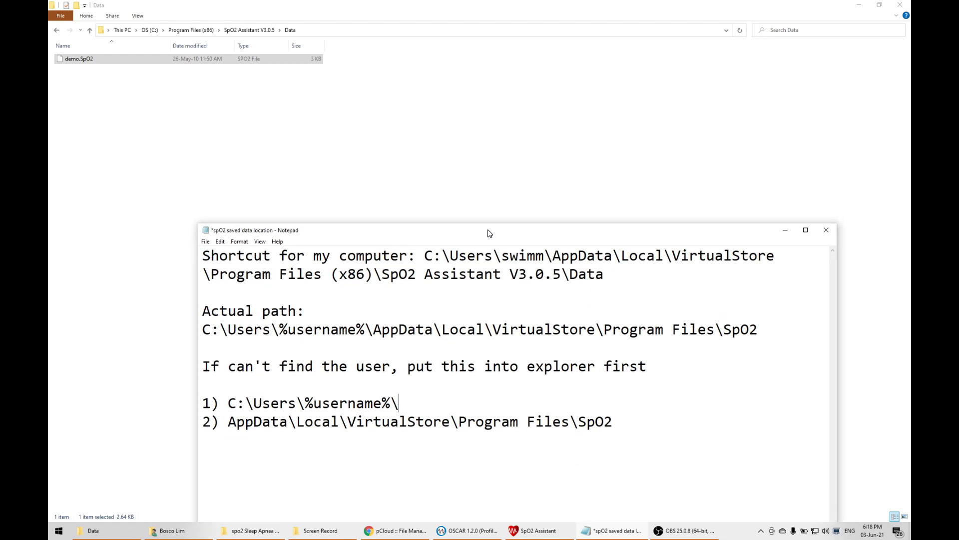
{"action": "left_click_drag", "start_coordinate": [203, 329], "coordinate": [764, 326]}
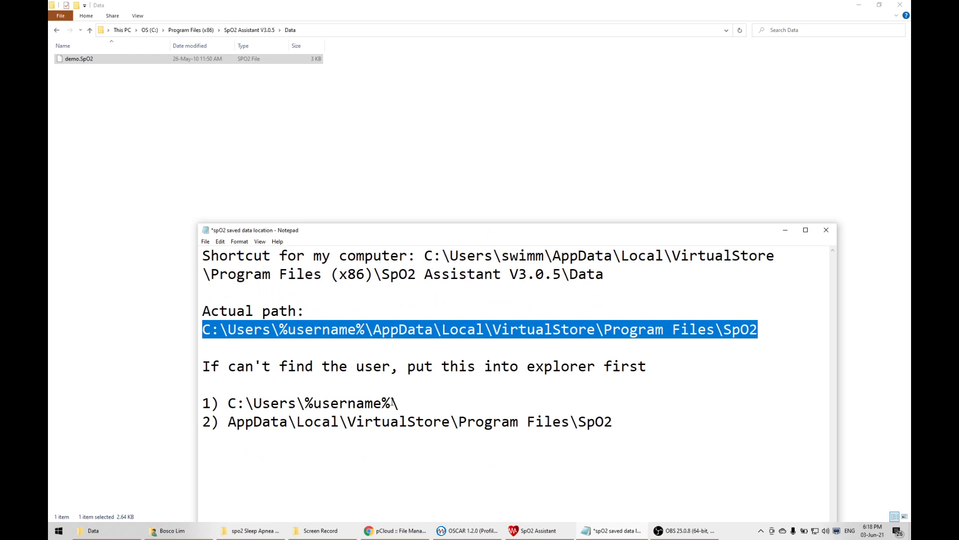
{"action": "left_click_drag", "start_coordinate": [399, 402], "coordinate": [228, 403]}
{"action": "right_click", "coordinate": [247, 409]}
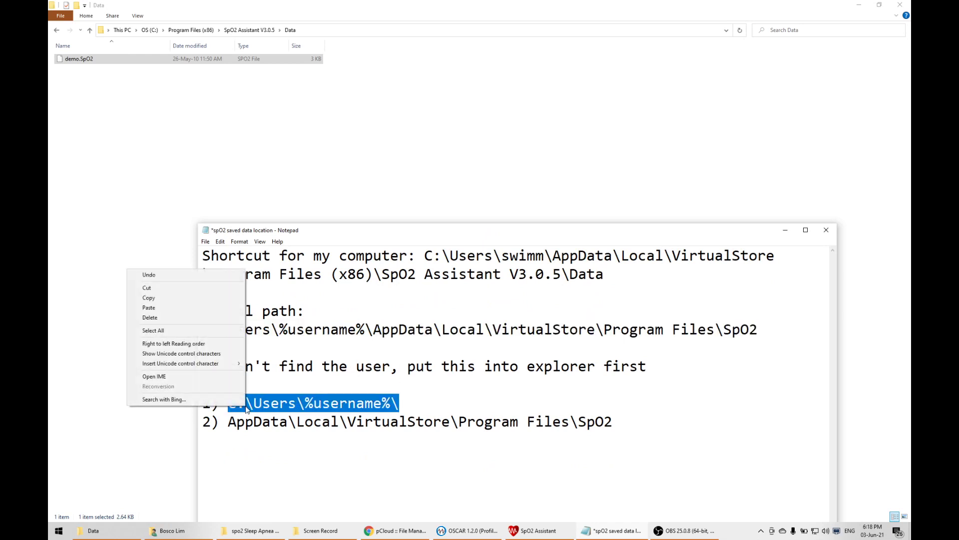
{"action": "left_click", "coordinate": [205, 298]}
{"action": "mouse_move", "coordinate": [136, 532]}
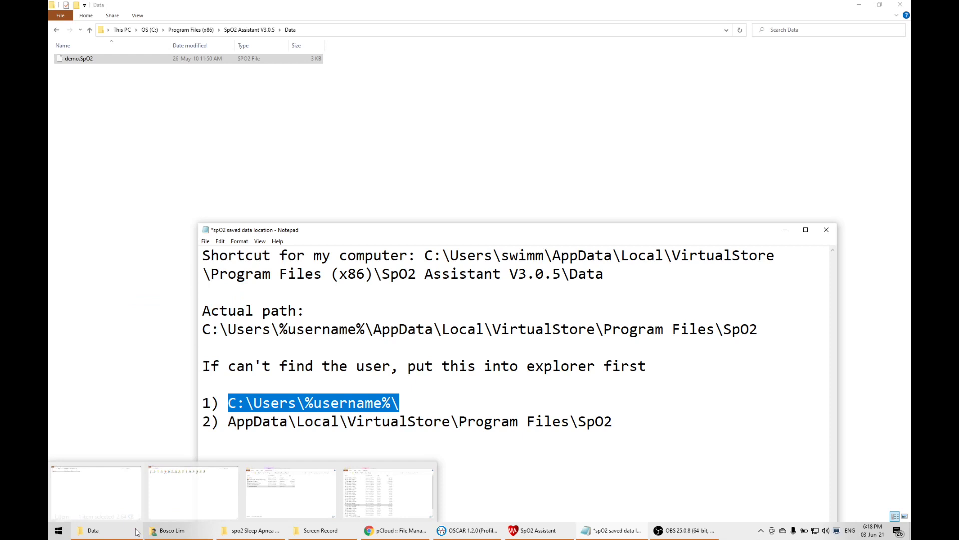
{"action": "left_click", "coordinate": [128, 494]}
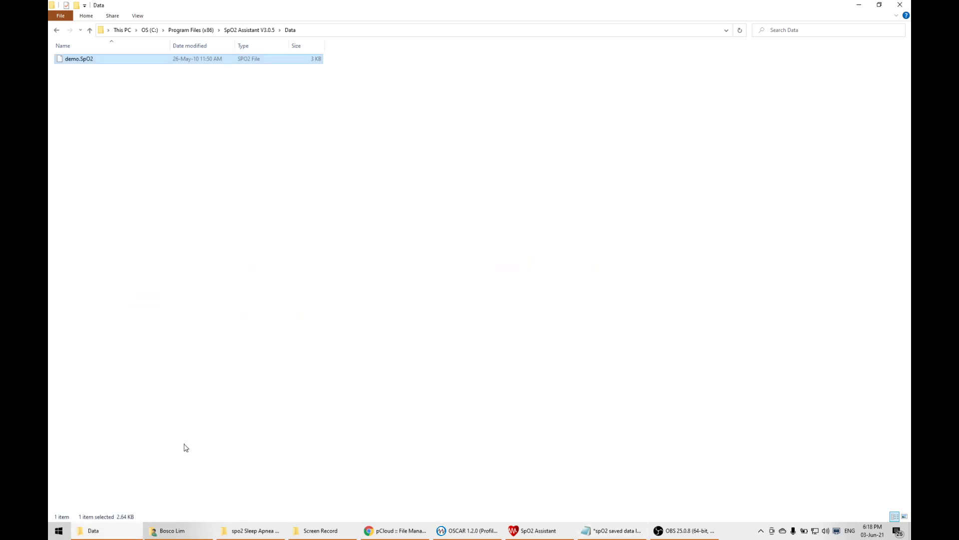
- Navigate Explorer to the user's home folder using the pasted C:\Users\%username%\ path
{"action": "left_click", "coordinate": [332, 30]}
{"action": "key", "text": "ctrl+v"}
{"action": "key", "text": "Return"}
{"action": "left_click", "coordinate": [306, 31]}
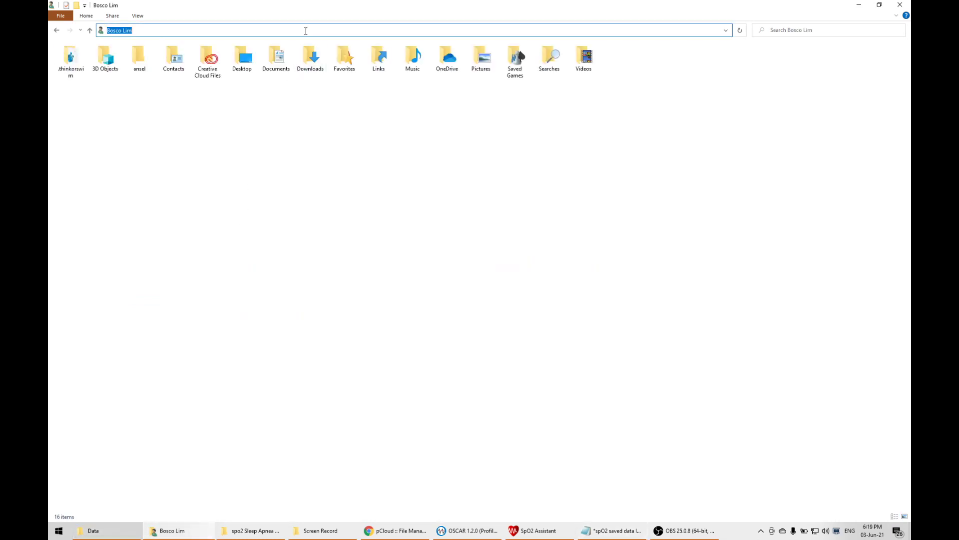
{"action": "key", "text": "ctrl+v"}
{"action": "key", "text": "Return"}
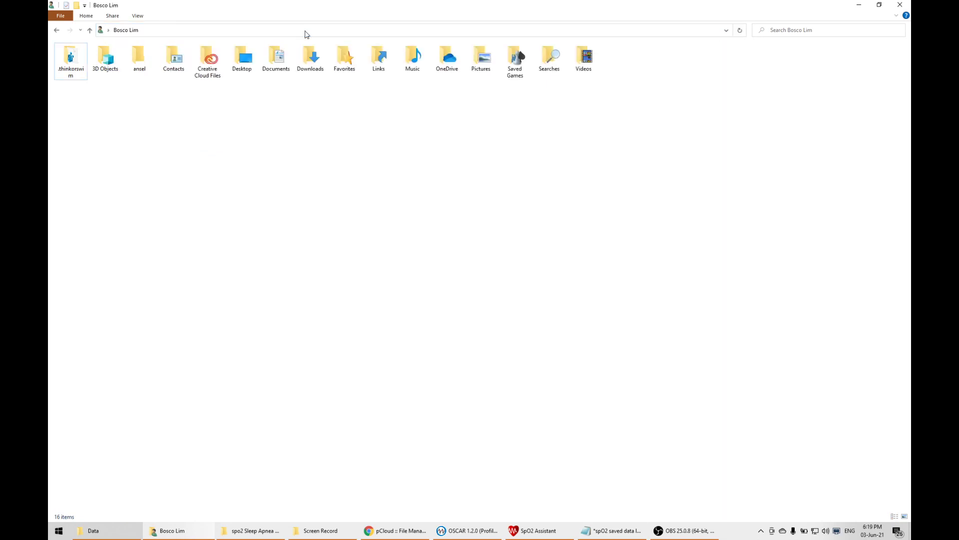
{"action": "left_click", "coordinate": [602, 531]}
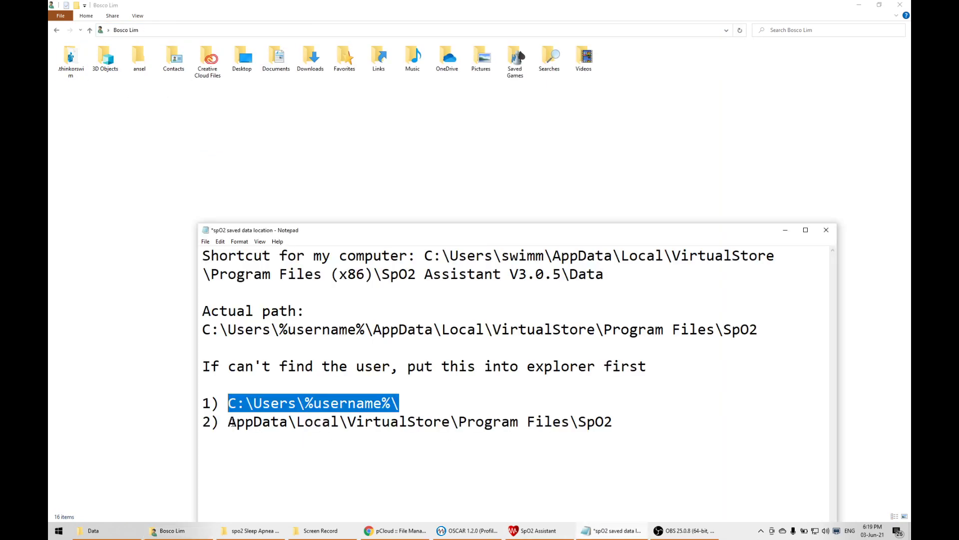
{"action": "left_click_drag", "start_coordinate": [229, 422], "coordinate": [288, 422]}
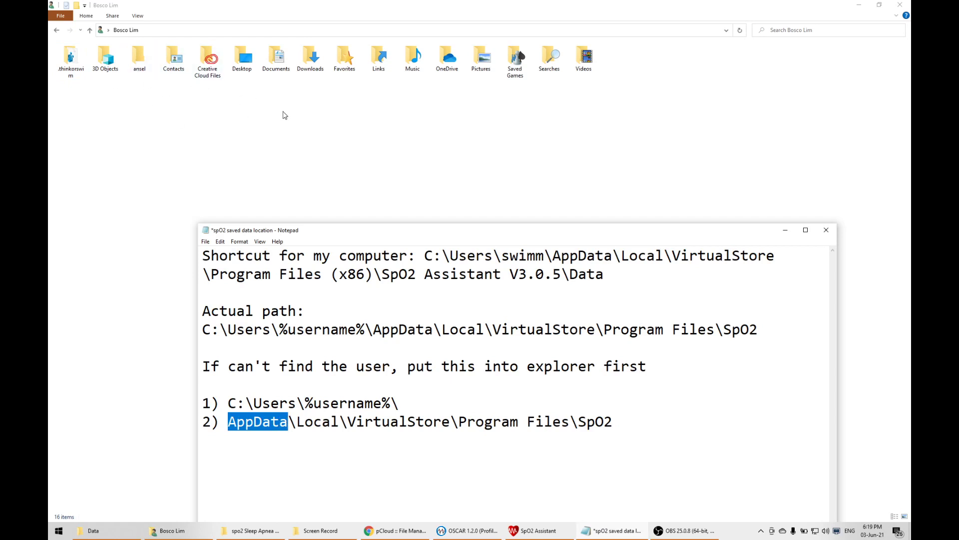
- Turn on Hidden items, open AppData and Local, then go back to the home folder
{"action": "left_click", "coordinate": [127, 105]}
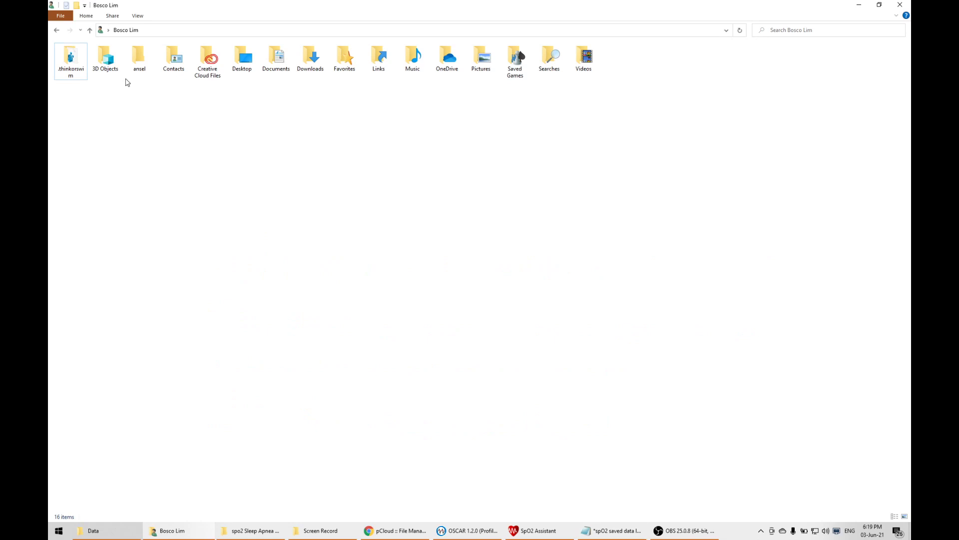
{"action": "left_click", "coordinate": [137, 15]}
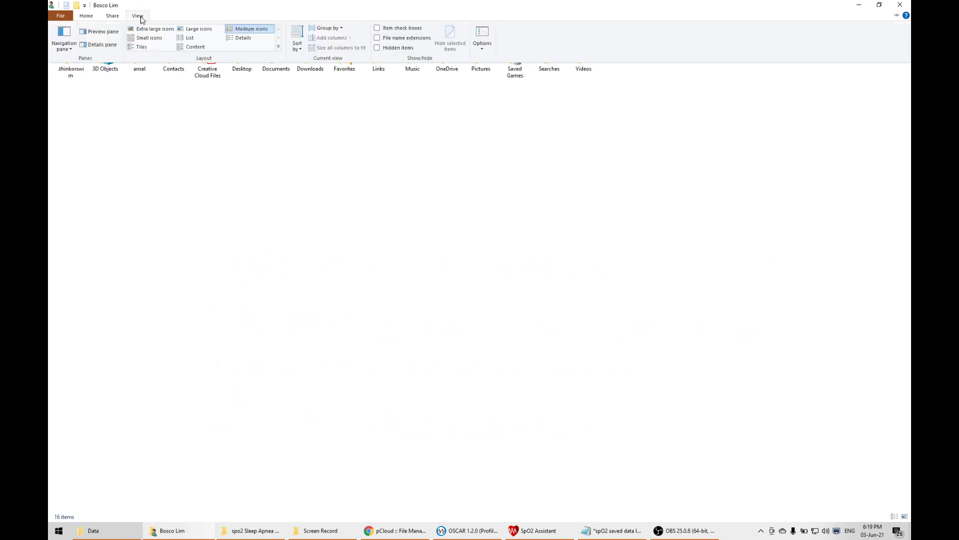
{"action": "left_click", "coordinate": [377, 48]}
{"action": "left_click", "coordinate": [173, 59]}
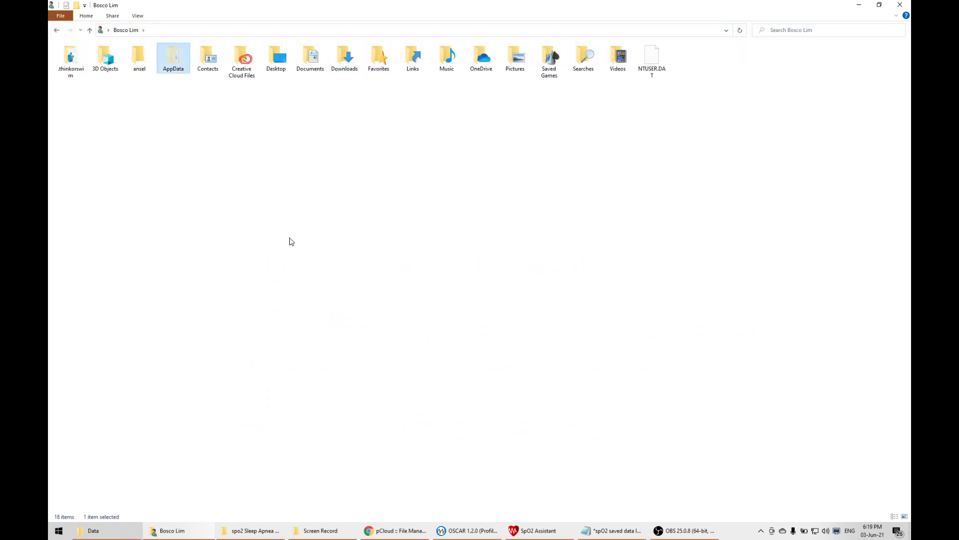
{"action": "double_click", "coordinate": [173, 57]}
{"action": "double_click", "coordinate": [75, 59]}
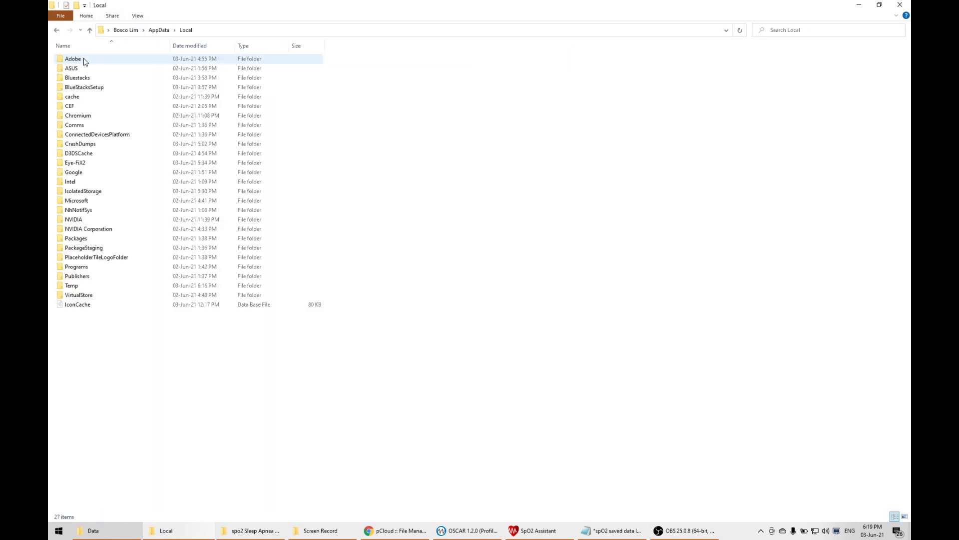
{"action": "left_click", "coordinate": [57, 30]}
{"action": "left_click", "coordinate": [56, 30]}
- Copy line 2's AppData\Local\VirtualStore\Program Files\SpO2 path from the Notepad notes
{"action": "left_click", "coordinate": [600, 531]}
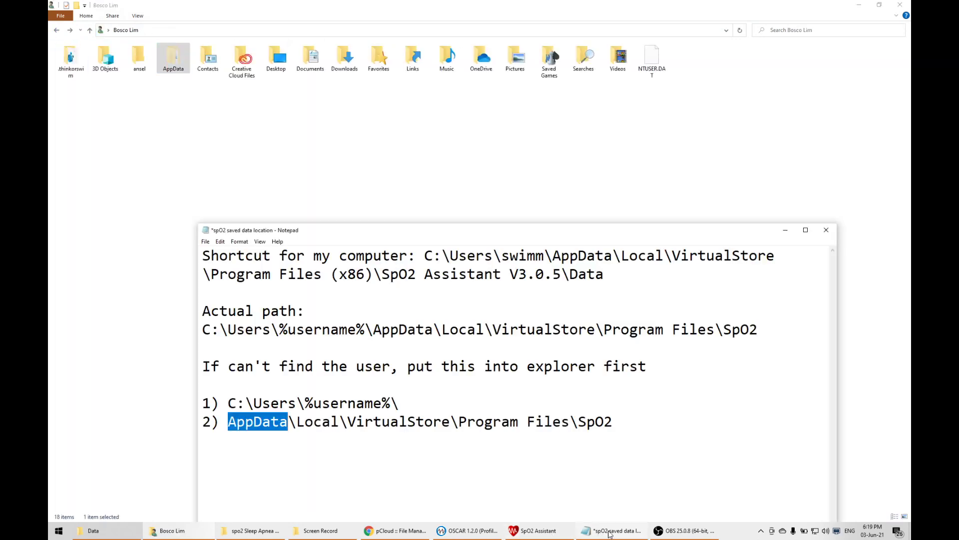
{"action": "left_click_drag", "start_coordinate": [228, 422], "coordinate": [612, 421]}
{"action": "right_click", "coordinate": [587, 418]}
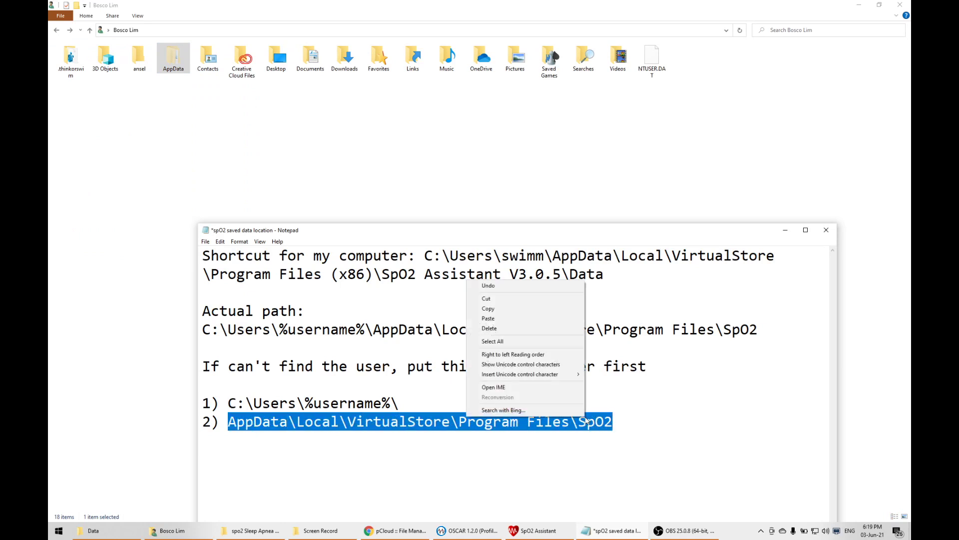
{"action": "left_click", "coordinate": [533, 308]}
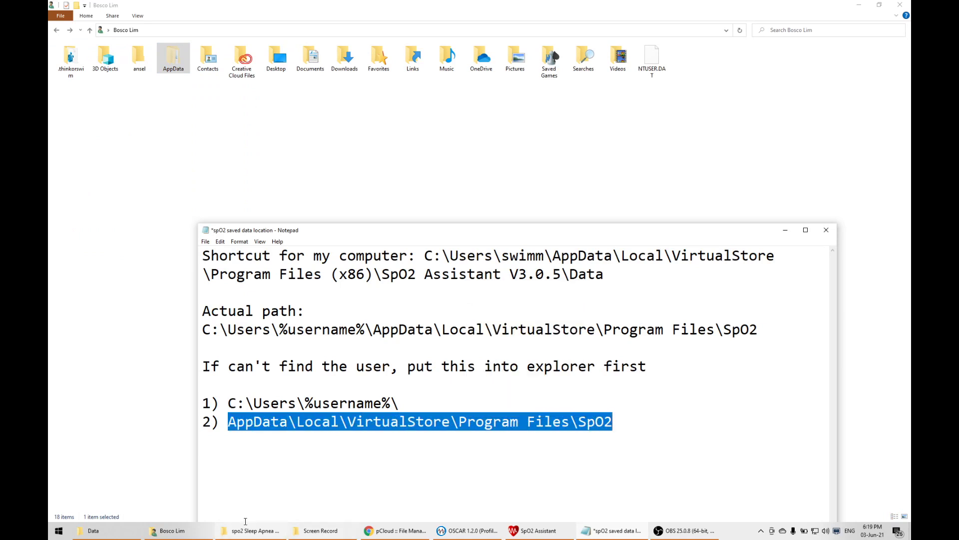
{"action": "left_click", "coordinate": [111, 311]}
- Append the copied VirtualStore path to the home-folder address, which fails as not found
{"action": "left_click", "coordinate": [173, 30]}
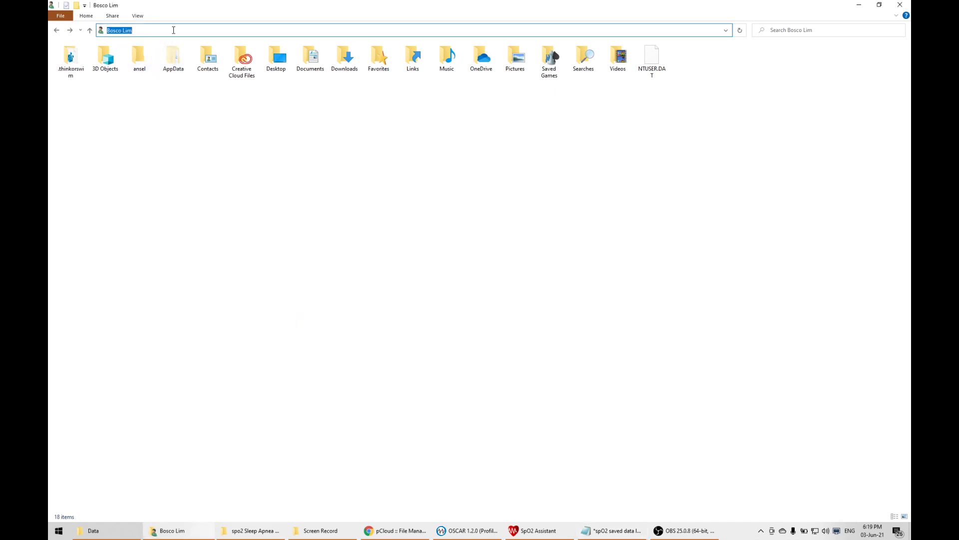
{"action": "left_click", "coordinate": [178, 30]}
{"action": "key", "text": "ctrl+v"}
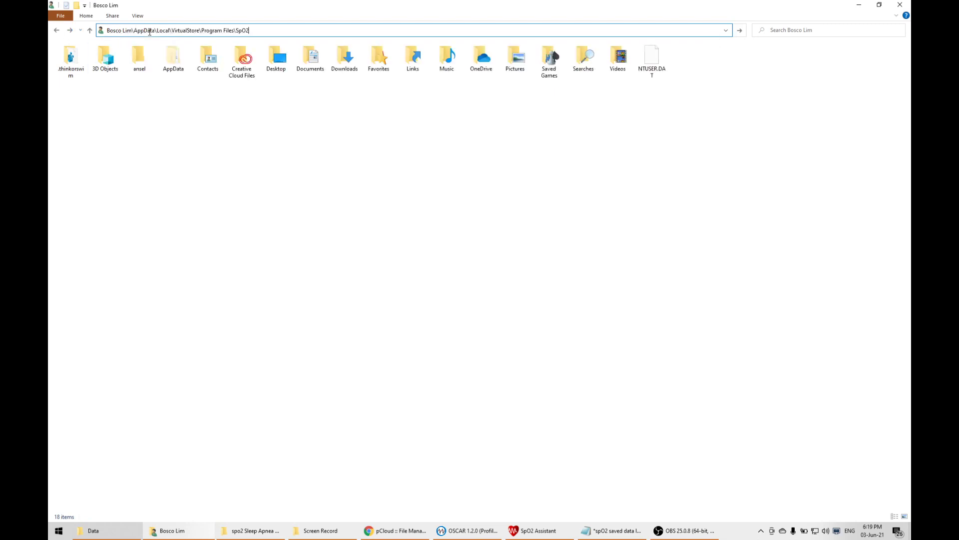
{"action": "key", "text": "Return"}
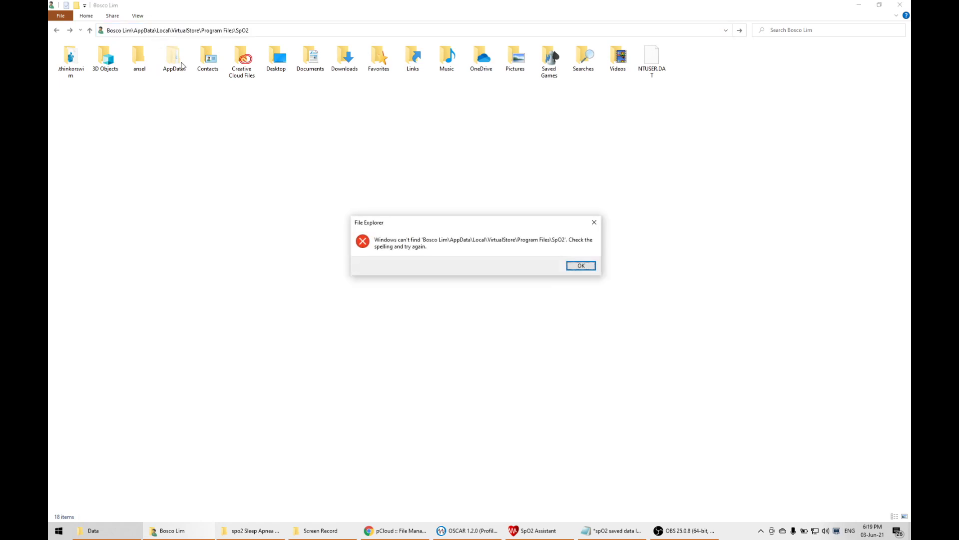
{"action": "left_click", "coordinate": [579, 266]}
- Open AppData and paste the path over AppData in the address, again not found
{"action": "double_click", "coordinate": [172, 63]}
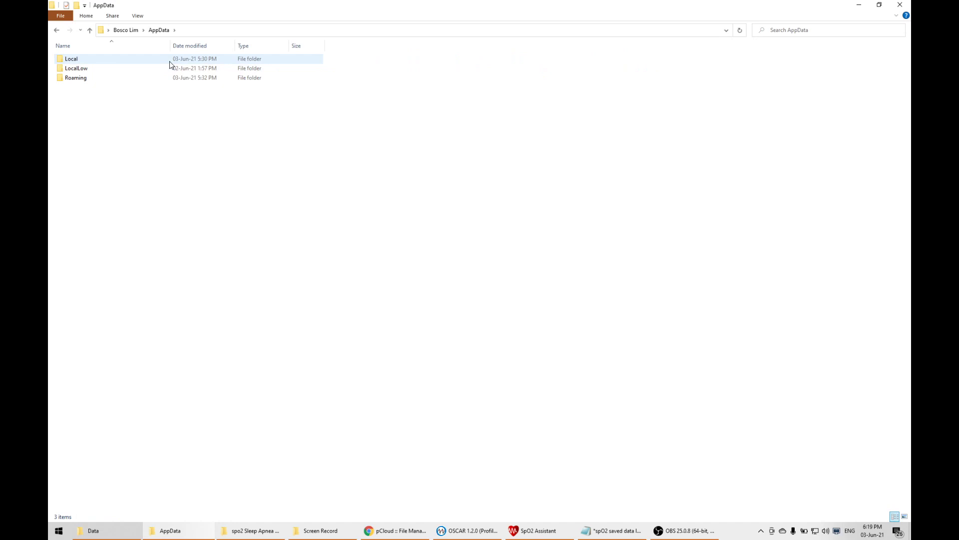
{"action": "left_click", "coordinate": [192, 30]}
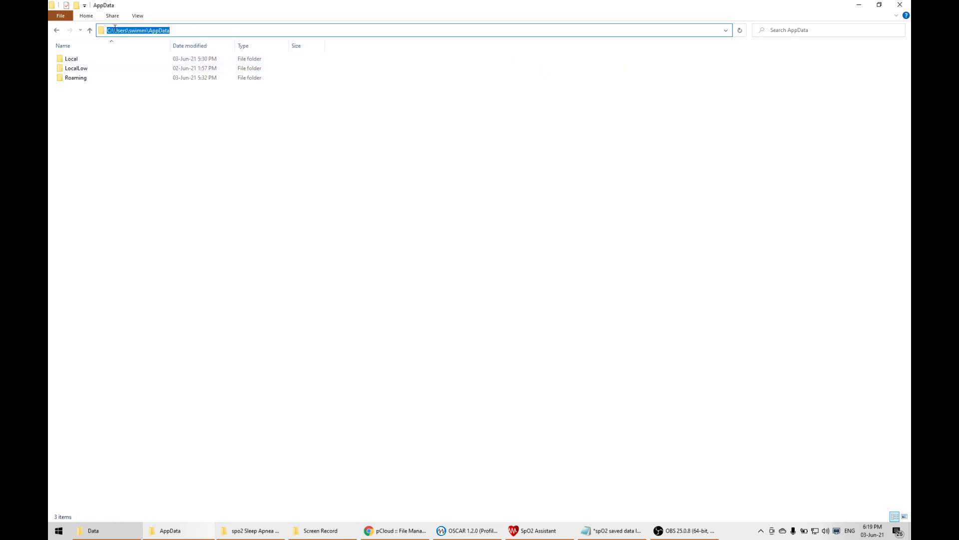
{"action": "left_click", "coordinate": [172, 33]}
{"action": "double_click", "coordinate": [151, 31]}
{"action": "key", "text": "ctrl+v"}
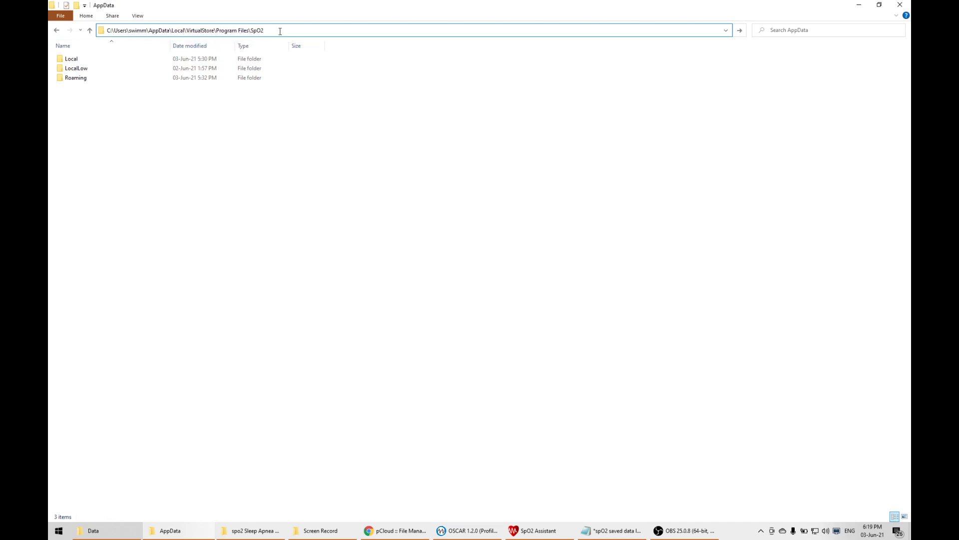
{"action": "key", "text": "Return"}
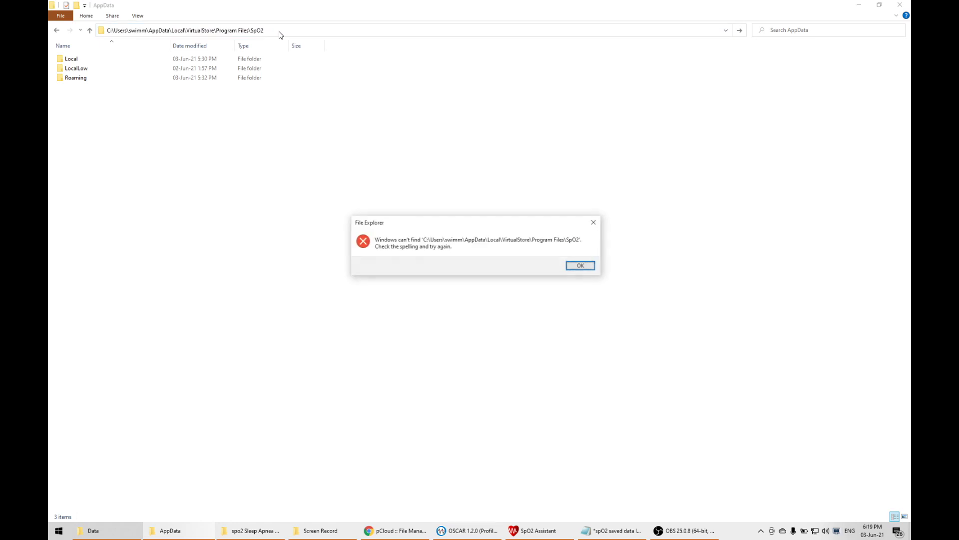
{"action": "left_click", "coordinate": [575, 270]}
- Trim SpO2 from the end of the address and retry, which also fails
{"action": "left_click", "coordinate": [155, 30]}
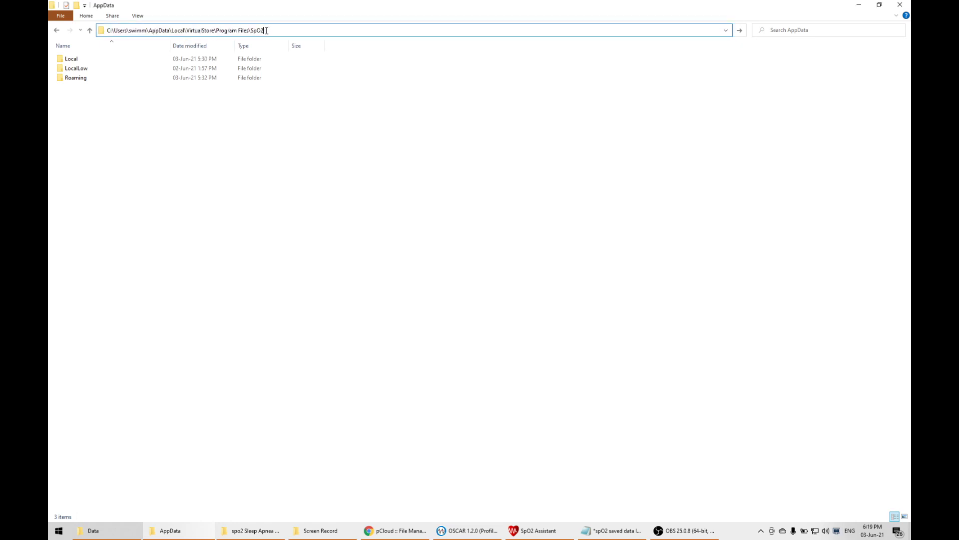
{"action": "double_click", "coordinate": [254, 31]}
{"action": "key", "text": "BackSpace"}
{"action": "key", "text": "Return"}
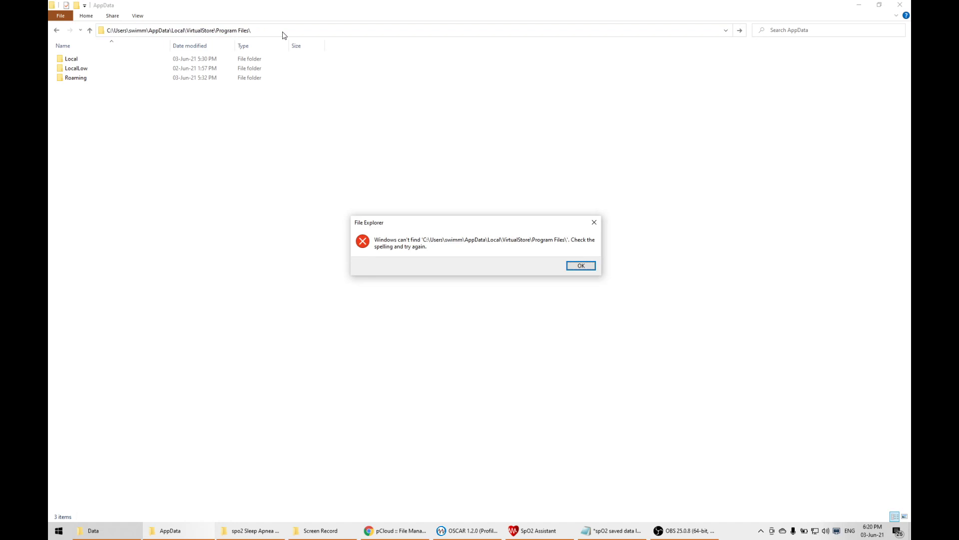
{"action": "key", "text": "Return"}
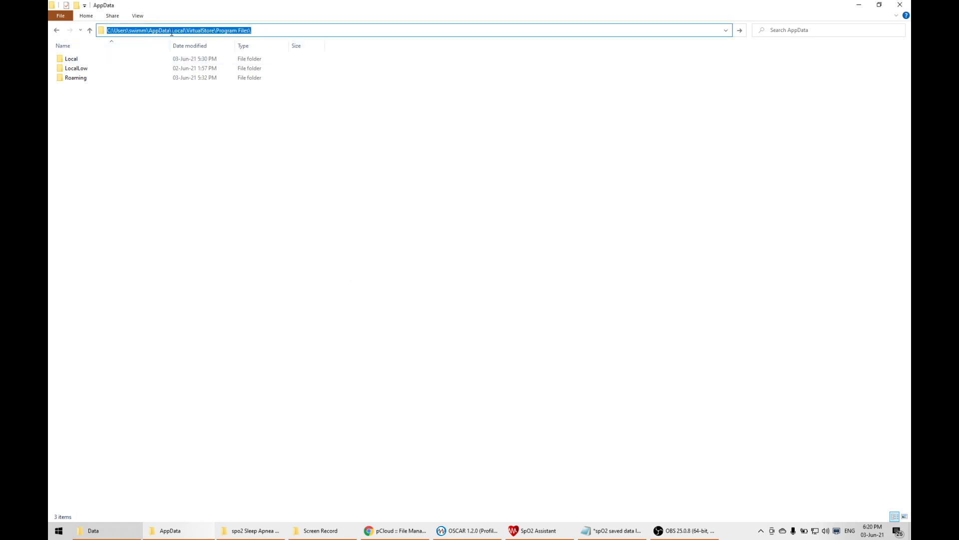
- Browse Local > VirtualStore > Program Files (x86) > SpO2 Assistant V3.0.5 > Data and reveal its full path
{"action": "double_click", "coordinate": [71, 60]}
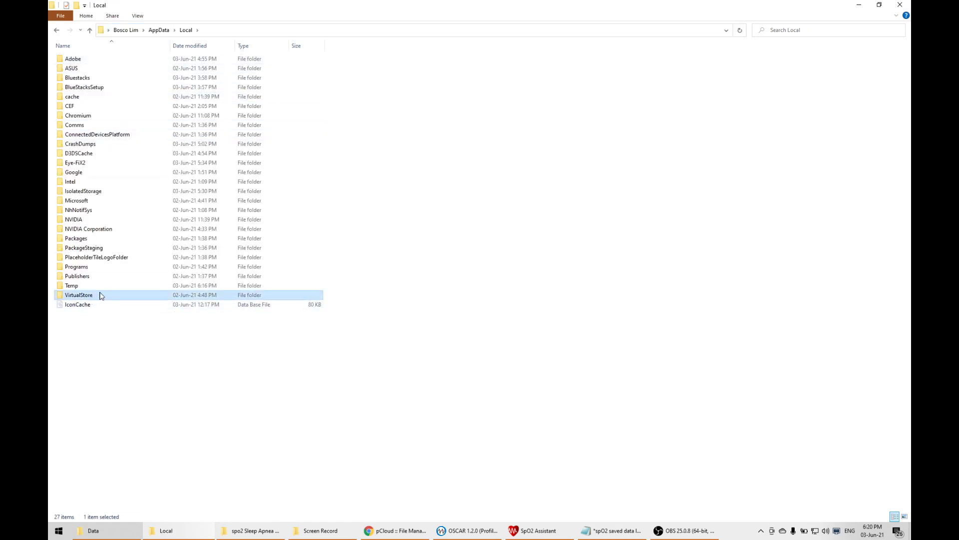
{"action": "double_click", "coordinate": [99, 295]}
{"action": "double_click", "coordinate": [106, 59]}
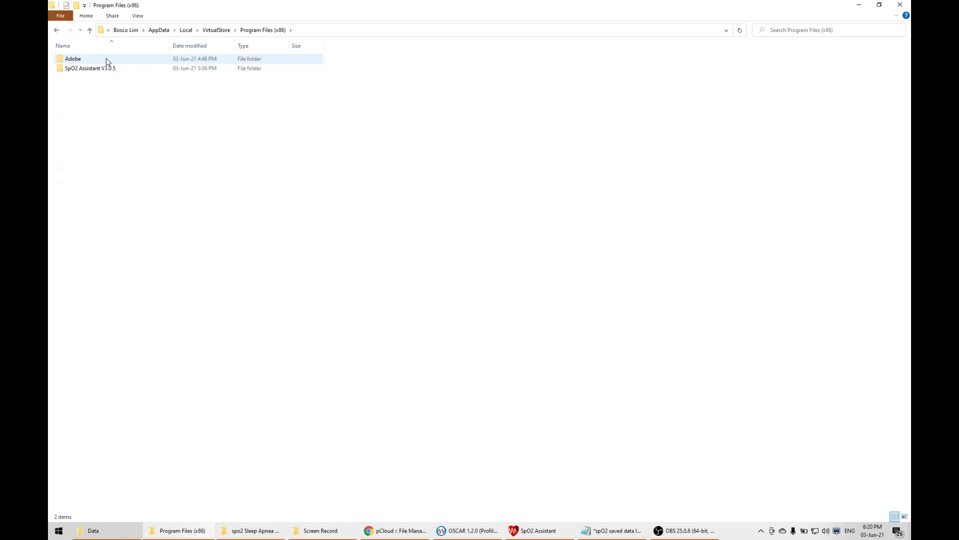
{"action": "double_click", "coordinate": [110, 69]}
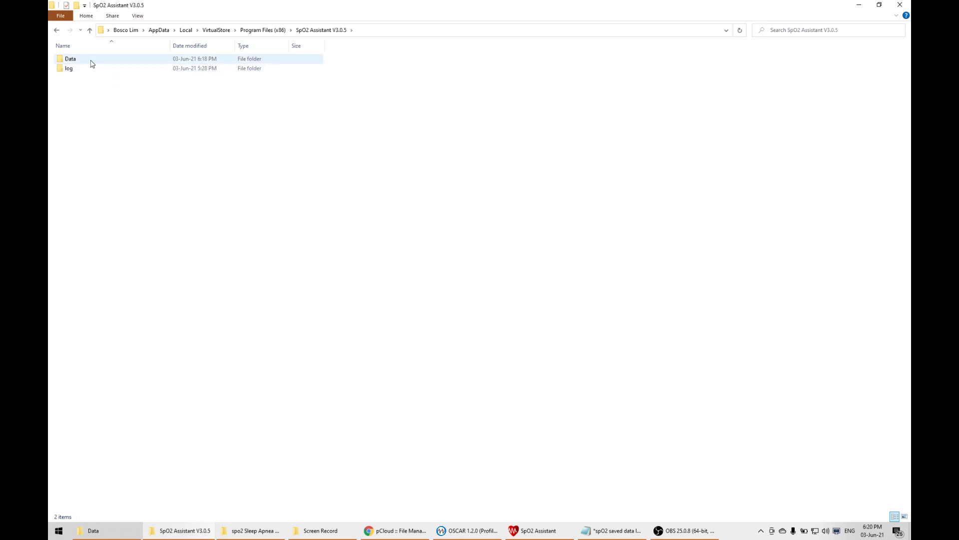
{"action": "double_click", "coordinate": [98, 60]}
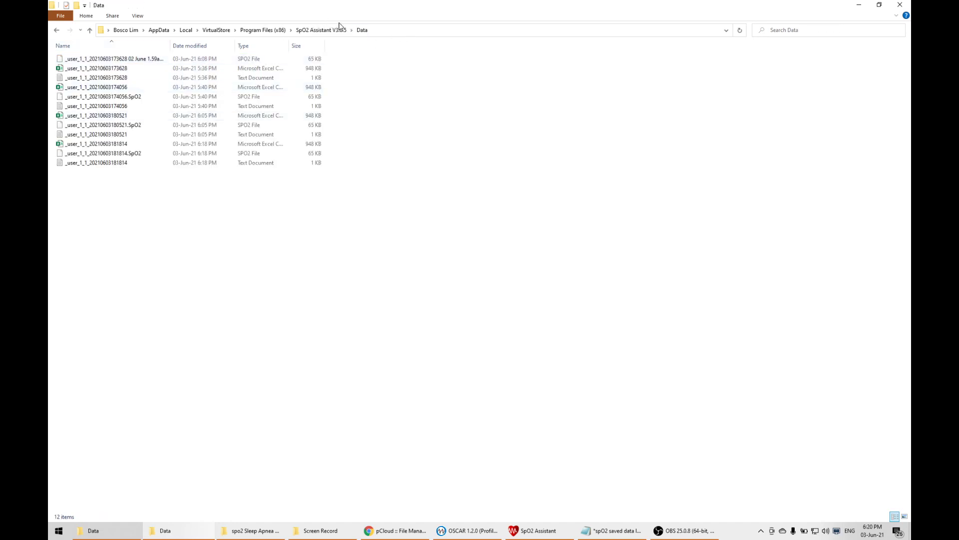
{"action": "left_click", "coordinate": [383, 28]}
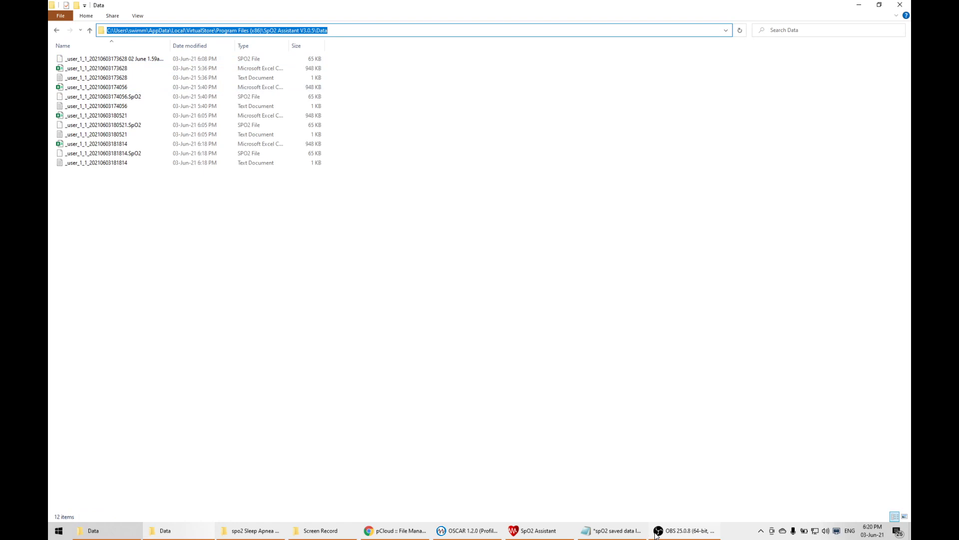
- Add the full VirtualStore Data folder path on a new line below step 2 in the notes
{"action": "left_click", "coordinate": [611, 531]}
{"action": "left_click", "coordinate": [650, 423]}
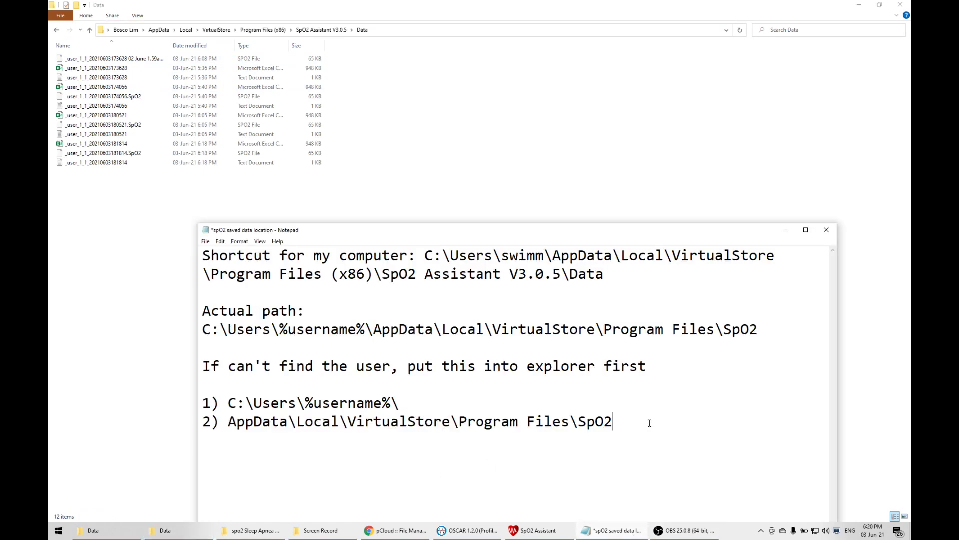
{"action": "key", "text": "Return"}
{"action": "key", "text": "Return"}
{"action": "key", "text": "ctrl+v"}
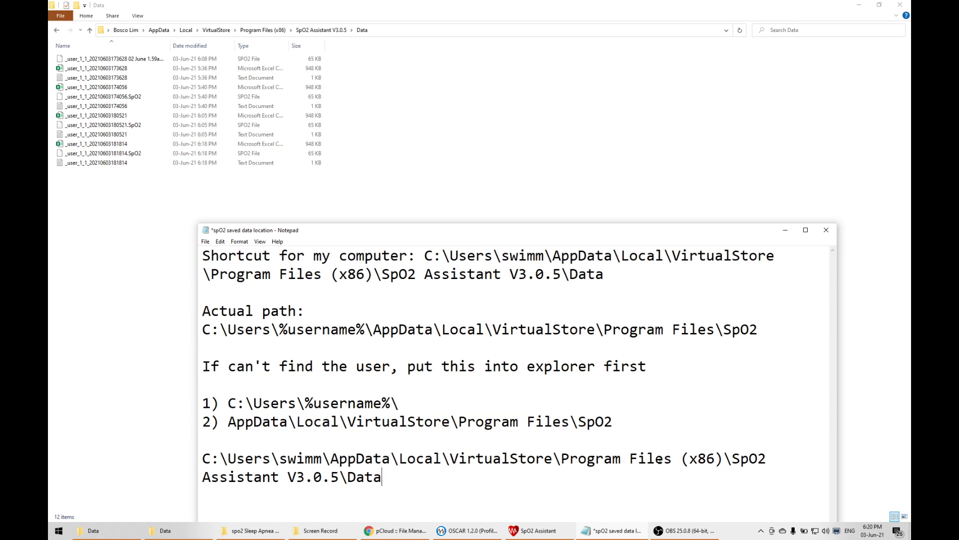
- Insert ' (x86)' after 'Program Files' in the step-2 path, keeping a single space
{"action": "left_click_drag", "start_coordinate": [723, 460], "coordinate": [676, 462]}
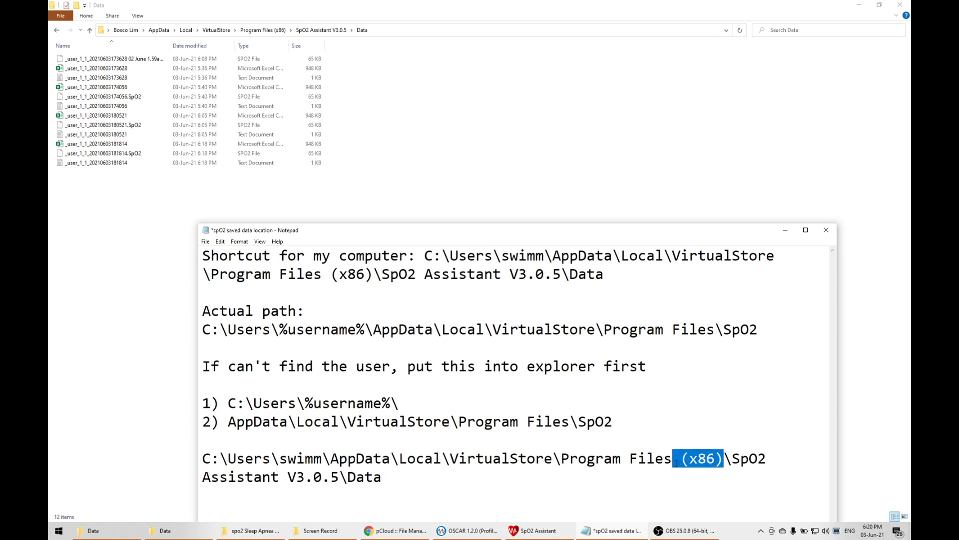
{"action": "left_click", "coordinate": [570, 422]}
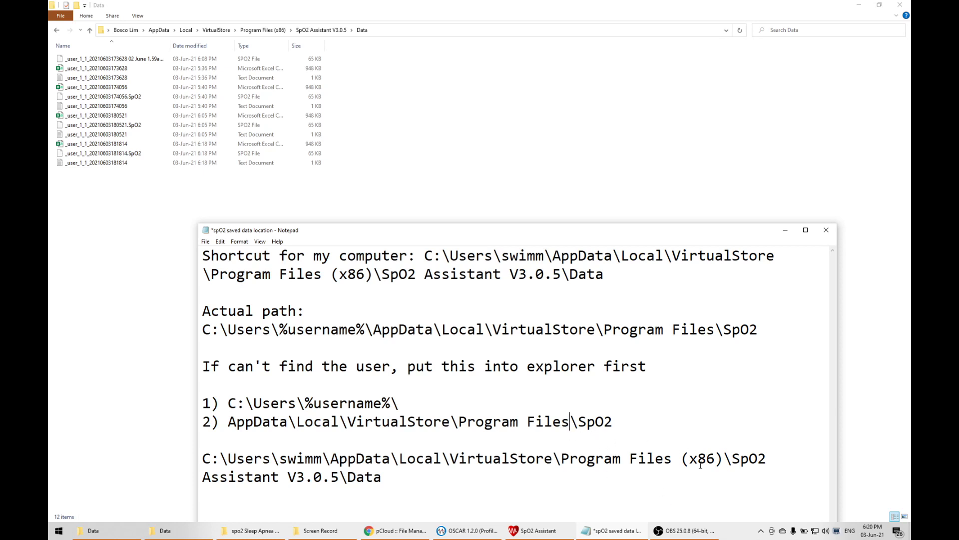
{"action": "key", "text": "ctrl+v"}
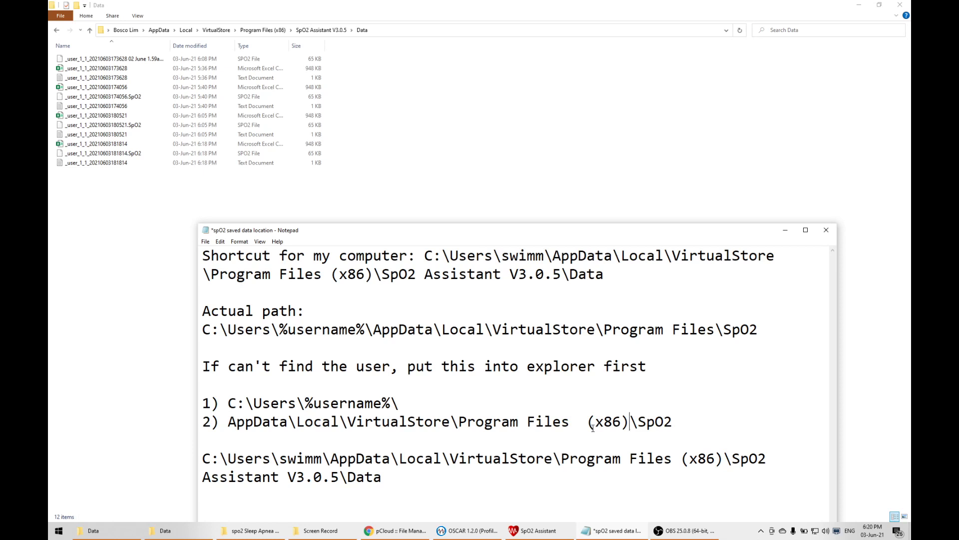
{"action": "key", "text": "BackSpace"}
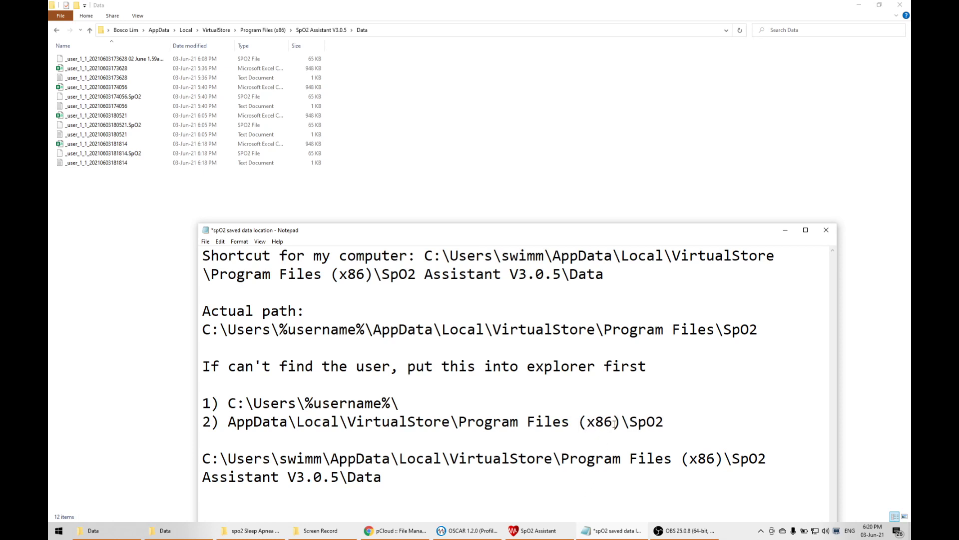
{"action": "left_click_drag", "start_coordinate": [621, 423], "coordinate": [577, 424]}
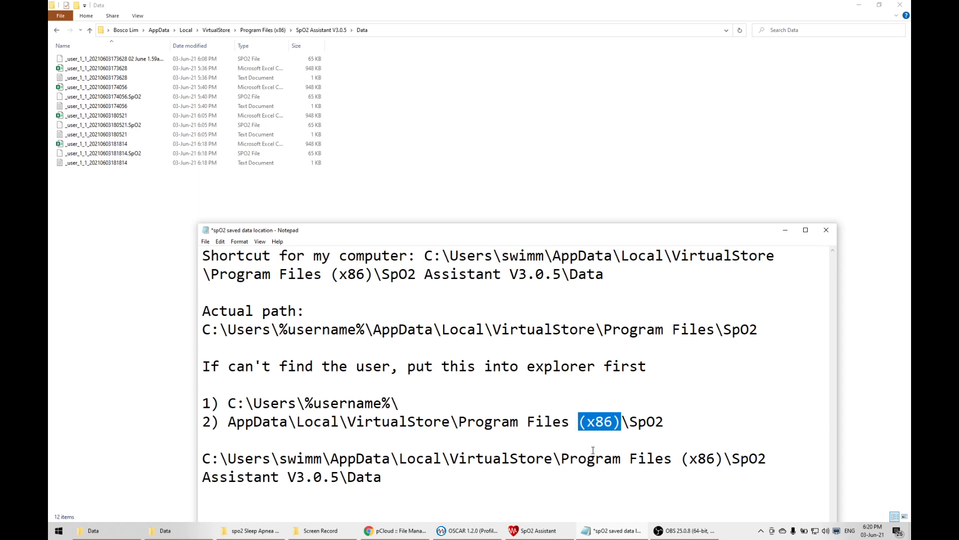
{"action": "left_click", "coordinate": [614, 422]}
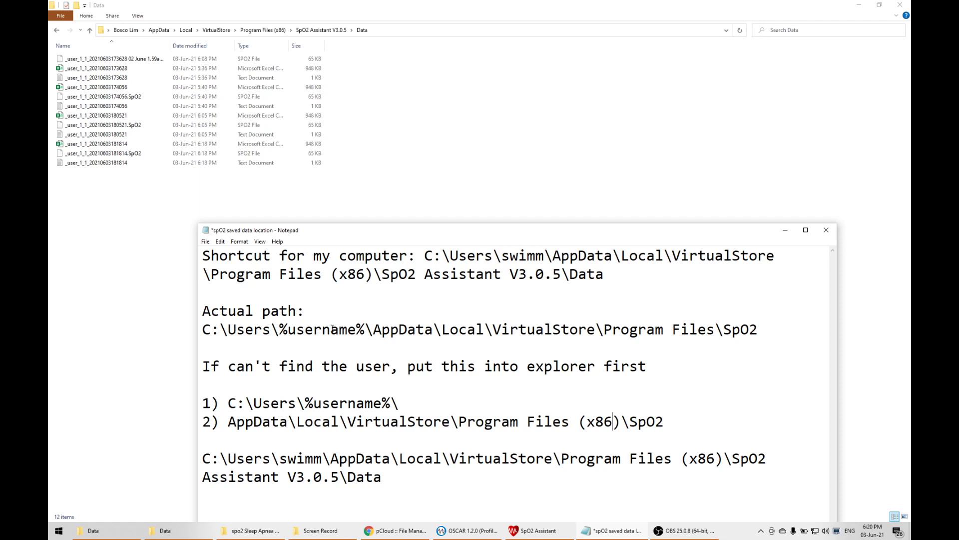
{"action": "left_click", "coordinate": [170, 187]}
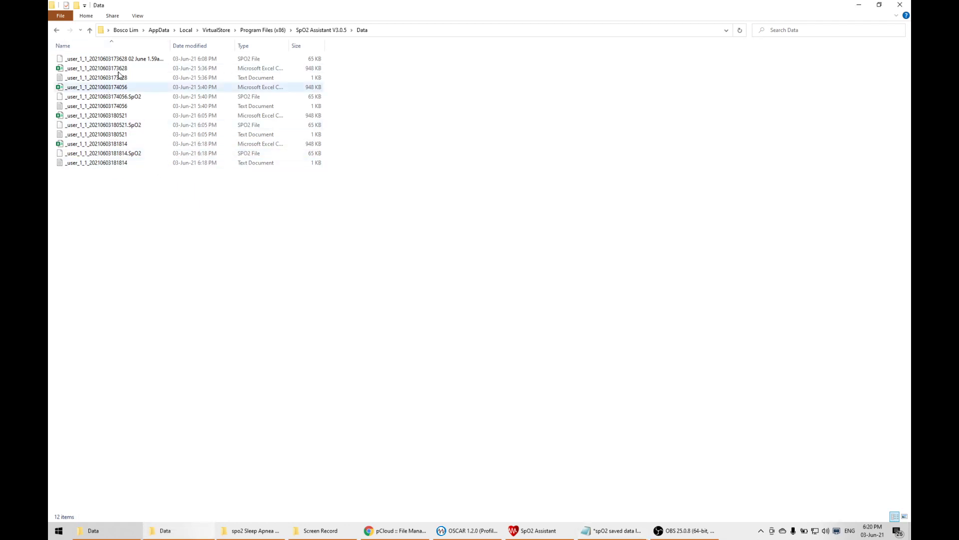
- Copy the Data folder's full path from the address bar
{"action": "left_click", "coordinate": [383, 31]}
{"action": "right_click", "coordinate": [318, 30]}
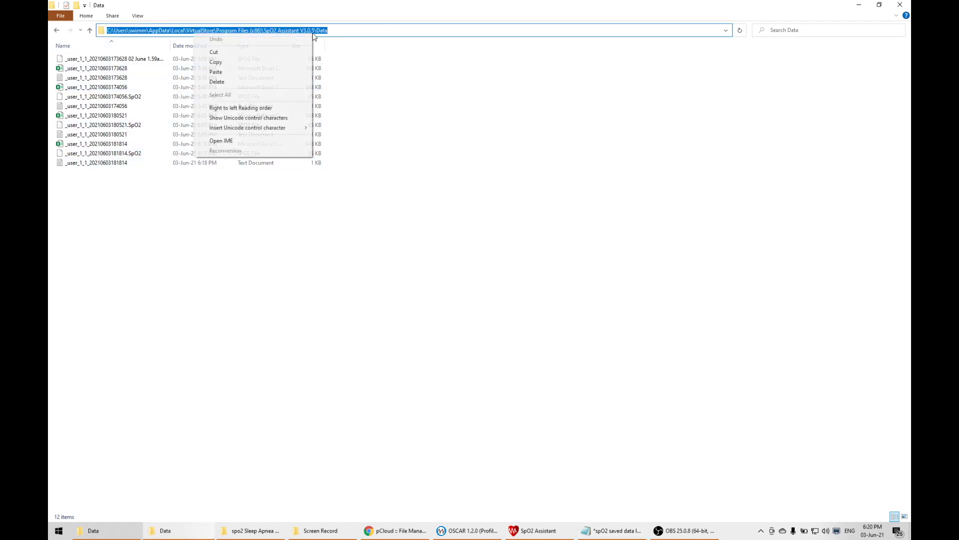
{"action": "left_click", "coordinate": [290, 62]}
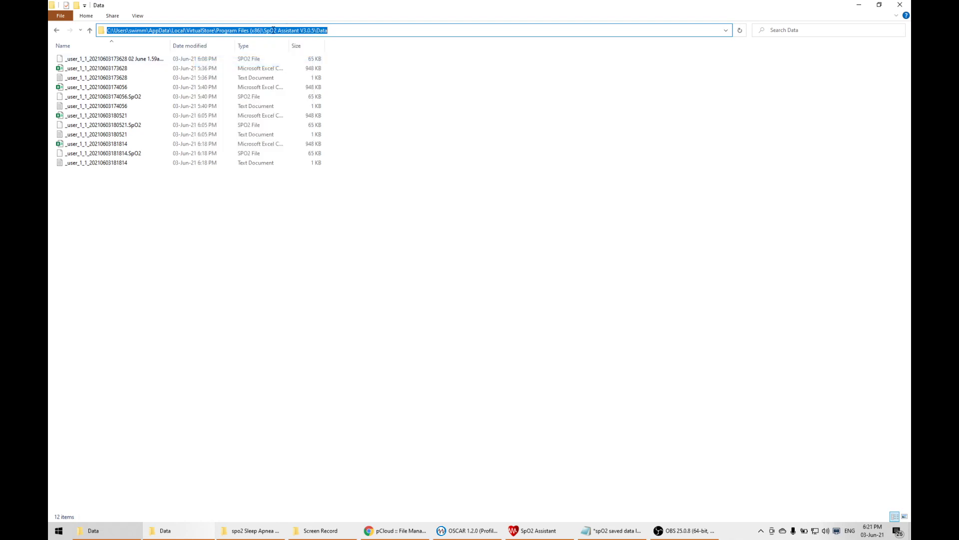
- Pin the Data folder to Start and place its tile beneath the OSCAR tile
{"action": "left_click", "coordinate": [376, 134]}
{"action": "left_click", "coordinate": [321, 30]}
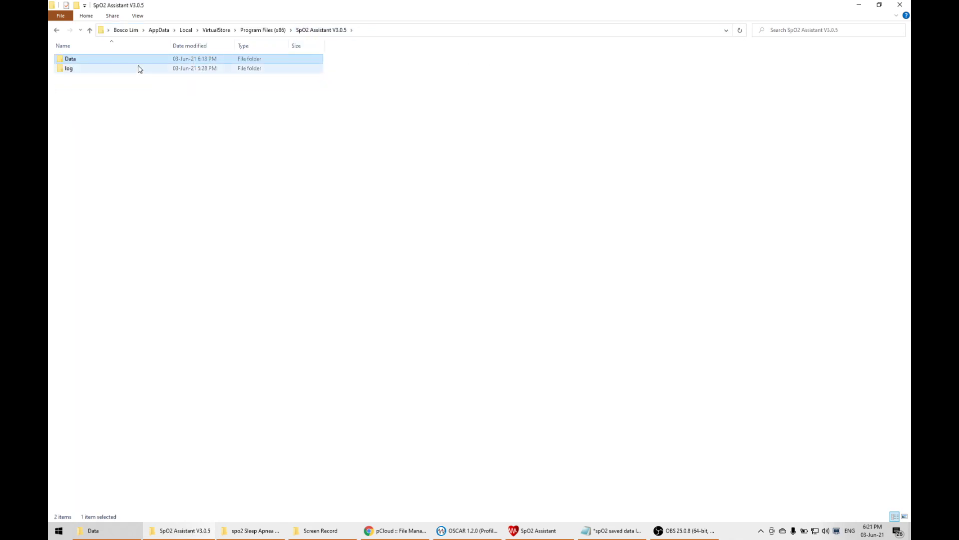
{"action": "right_click", "coordinate": [74, 61]}
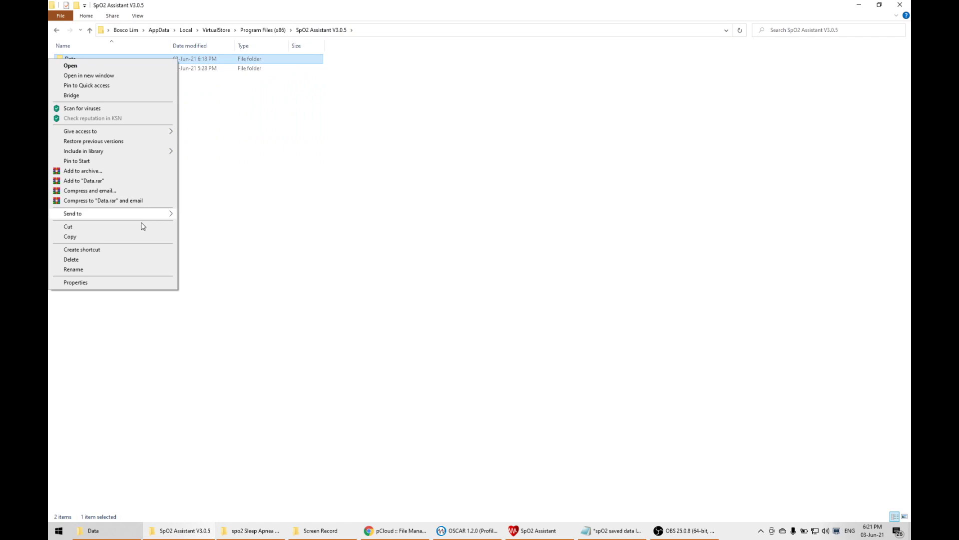
{"action": "left_click", "coordinate": [141, 162]}
{"action": "left_click", "coordinate": [59, 531]}
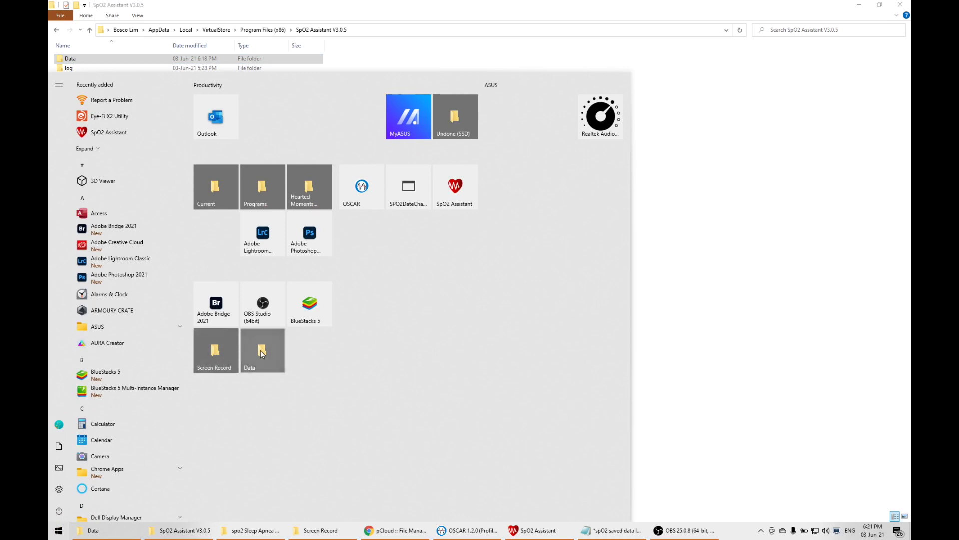
{"action": "left_click_drag", "start_coordinate": [254, 352], "coordinate": [362, 220]}
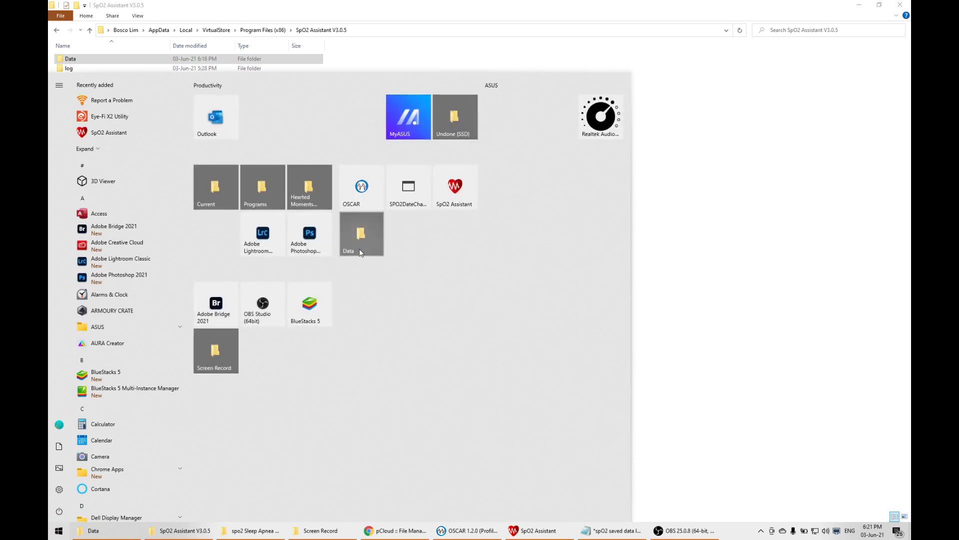
{"action": "left_click", "coordinate": [700, 313]}
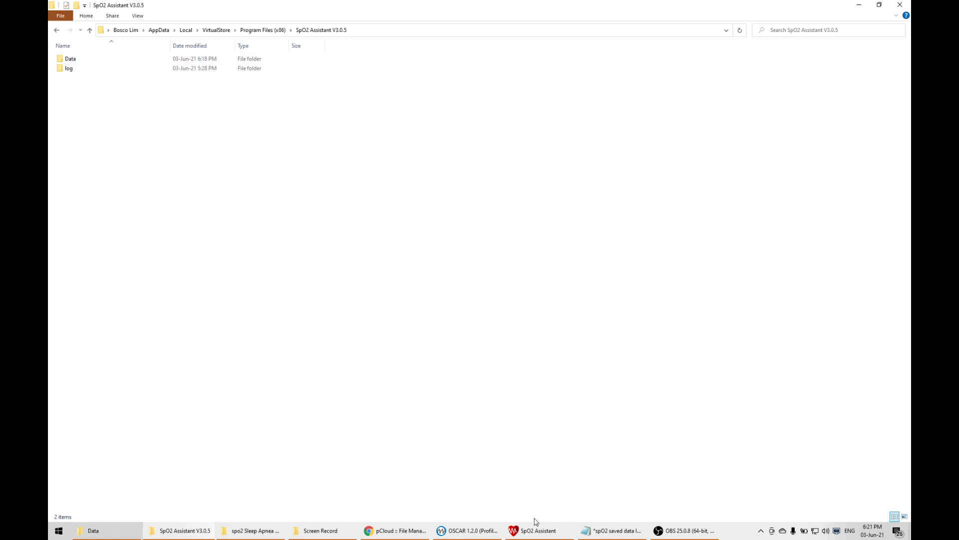
- Open _user_1_1_20210603181814.SpO2 in SpO2 Assistant as an SpO2 and pulse-rate strip chart
{"action": "mouse_move", "coordinate": [557, 538]}
{"action": "left_click", "coordinate": [554, 483]}
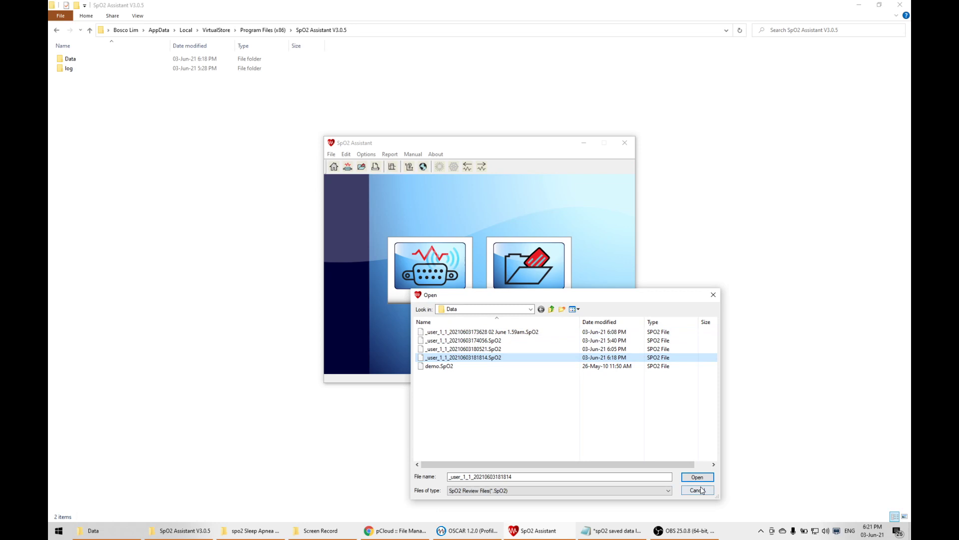
{"action": "double_click", "coordinate": [471, 358]}
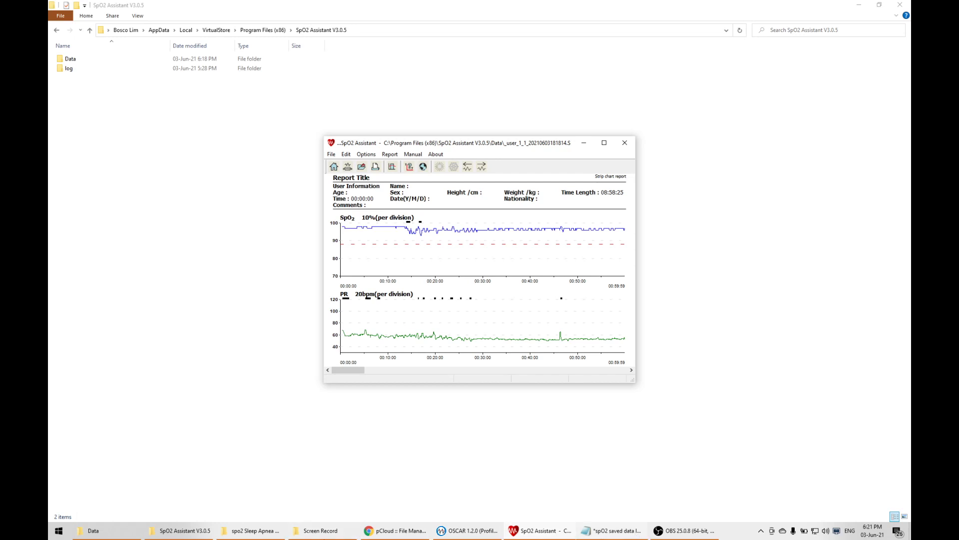
{"action": "left_click", "coordinate": [58, 531]}
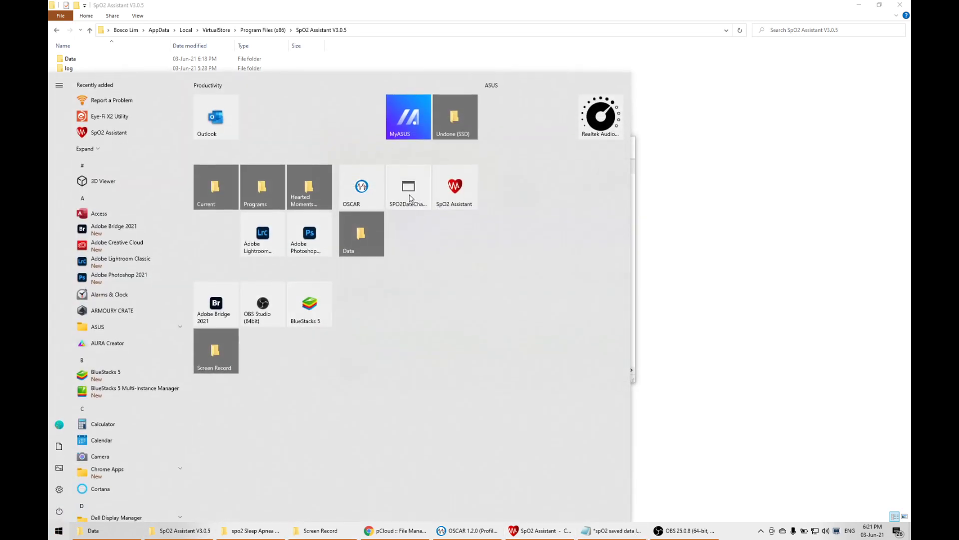
- Launch SPO2DateChanger and load _user_1_1_20210603181814.SpO2 from the Data folder, showing 32305 samples
{"action": "left_click", "coordinate": [412, 199]}
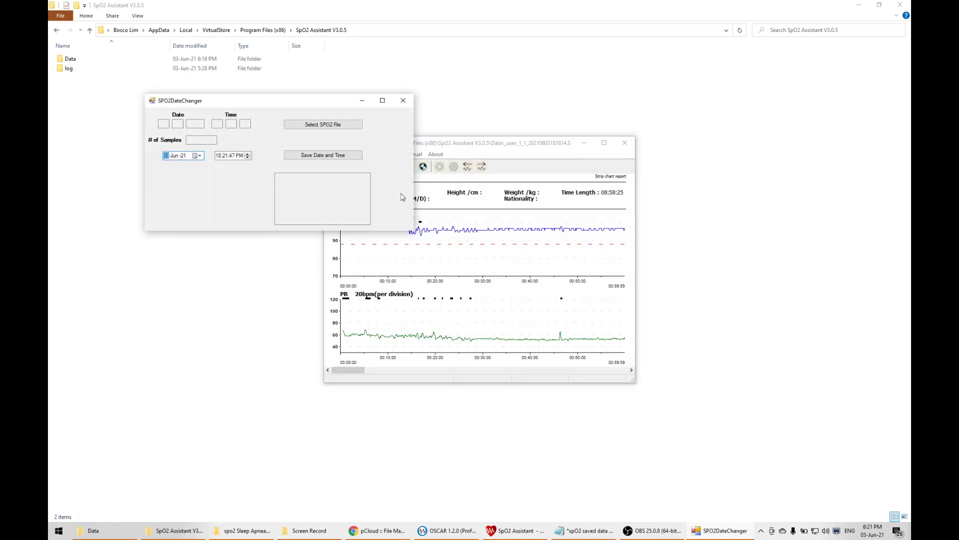
{"action": "left_click_drag", "start_coordinate": [293, 100], "coordinate": [572, 237]}
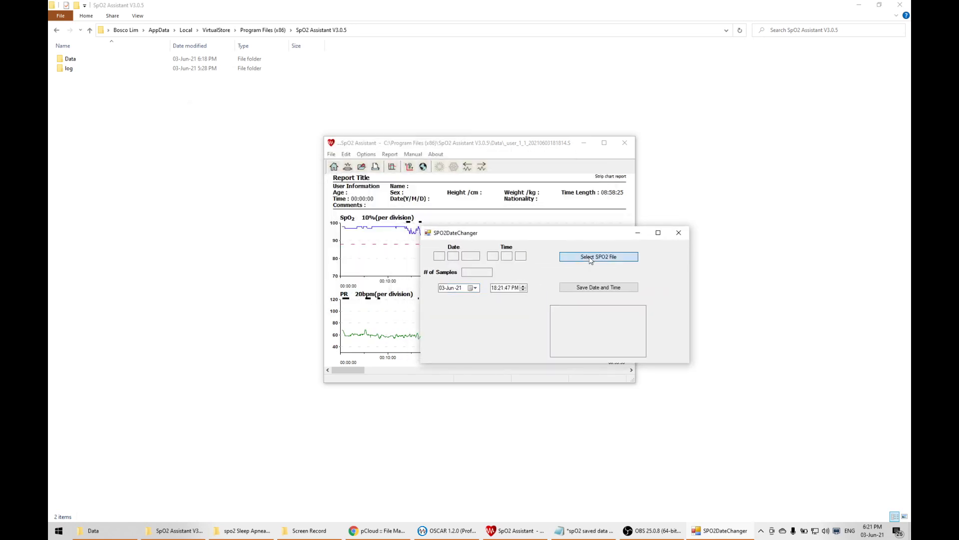
{"action": "left_click", "coordinate": [590, 256]}
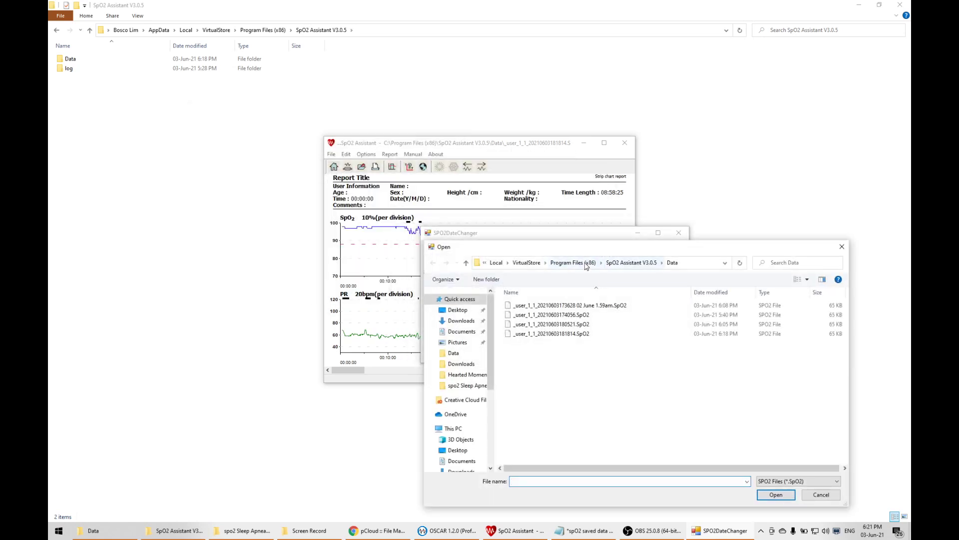
{"action": "left_click", "coordinate": [694, 263]}
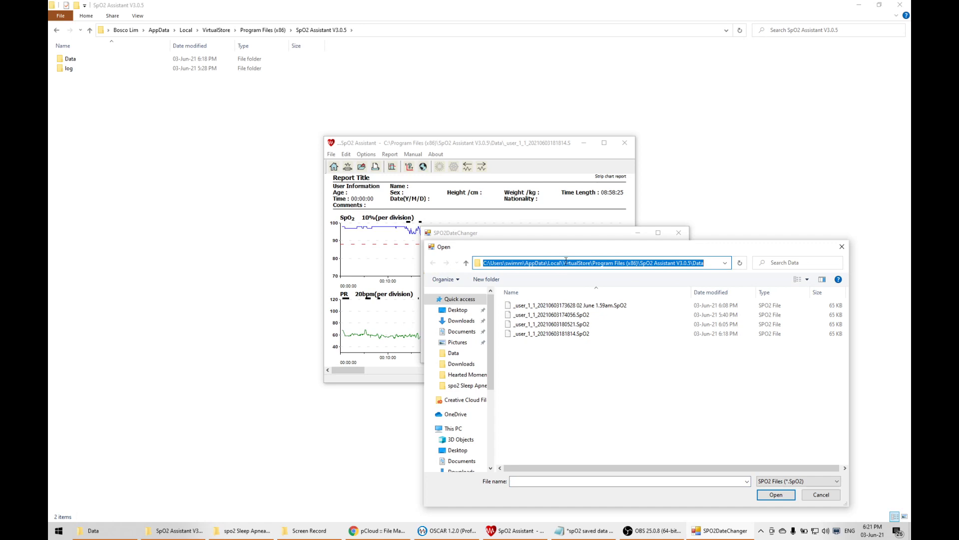
{"action": "left_click", "coordinate": [595, 395]}
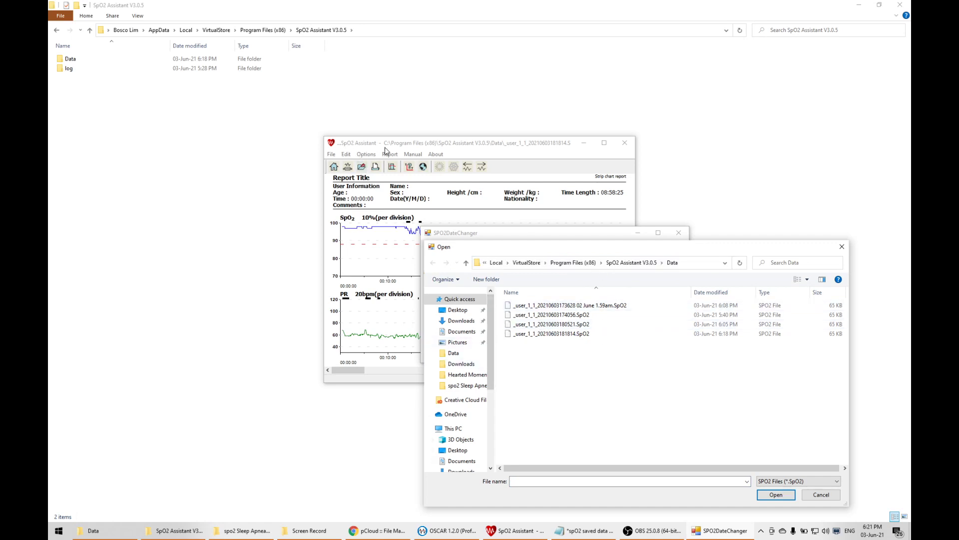
{"action": "left_click", "coordinate": [696, 263]}
{"action": "left_click", "coordinate": [695, 263]}
{"action": "key", "text": "Escape"}
{"action": "left_click", "coordinate": [724, 340]}
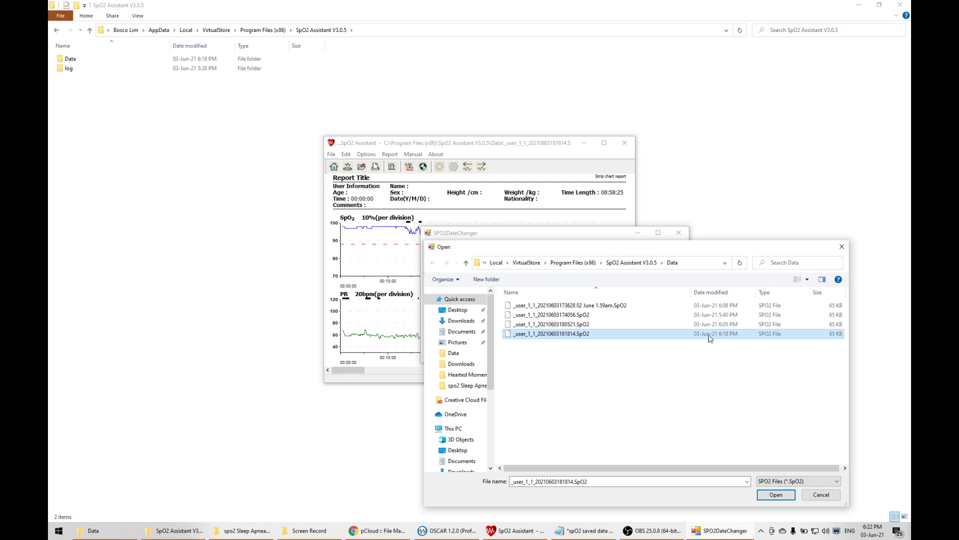
{"action": "double_click", "coordinate": [583, 335]}
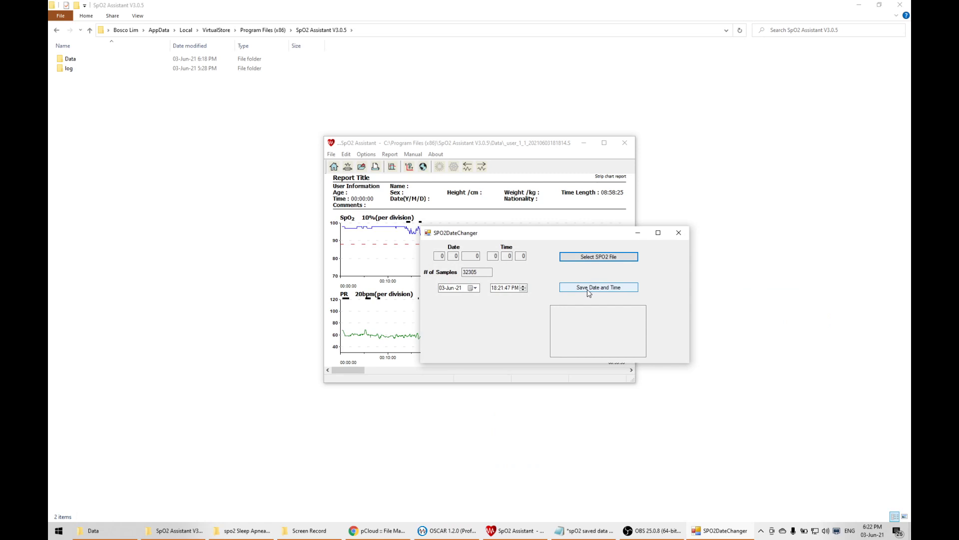
- Set the recording's start time to 01:59:00 on 03-Jun-21, write the file, and dismiss the confirmation
{"action": "left_click", "coordinate": [495, 289]}
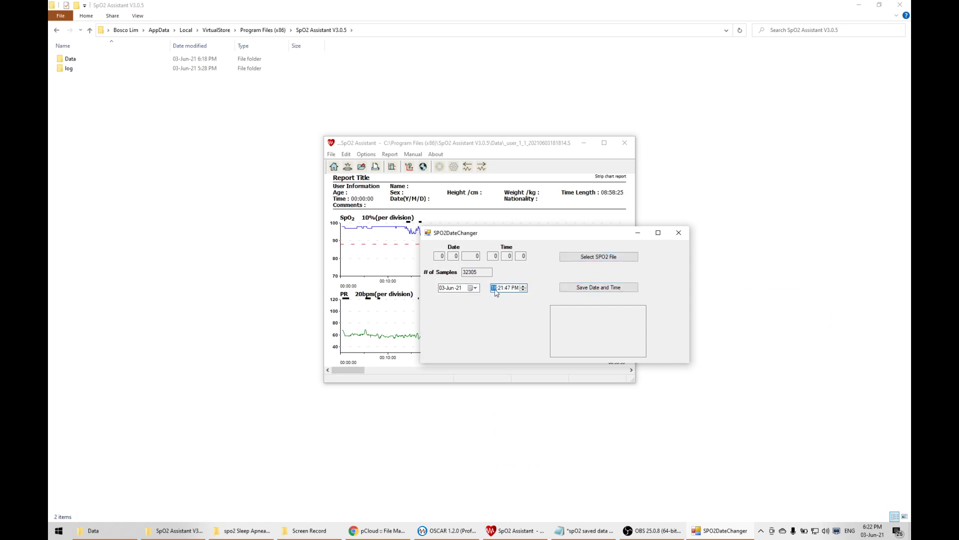
{"action": "type", "text": "01:59:00 AM"}
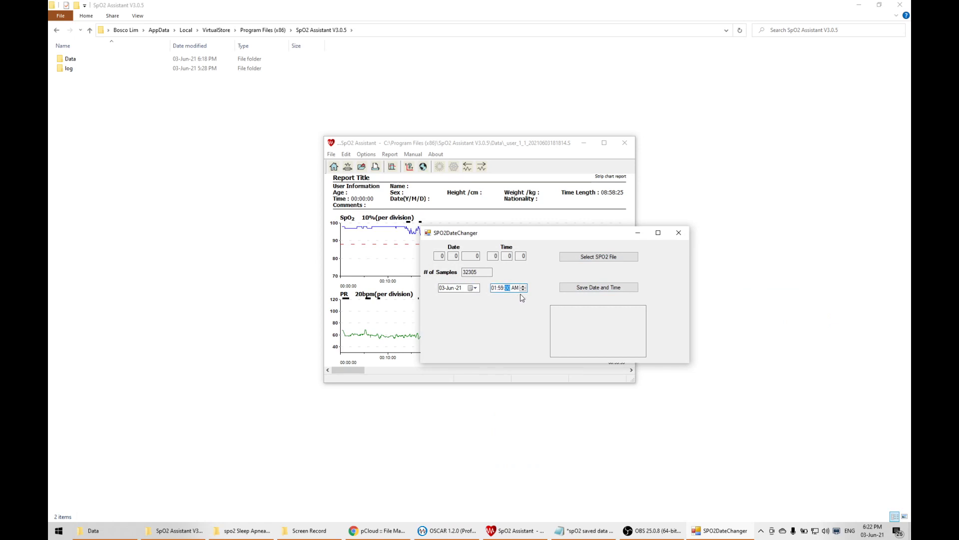
{"action": "left_click", "coordinate": [610, 293]}
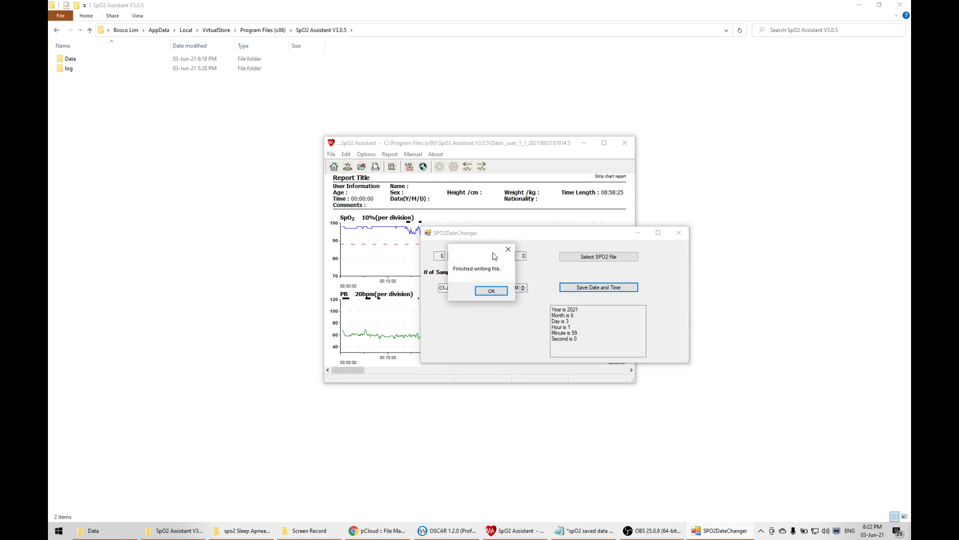
{"action": "left_click_drag", "start_coordinate": [500, 249], "coordinate": [596, 312]}
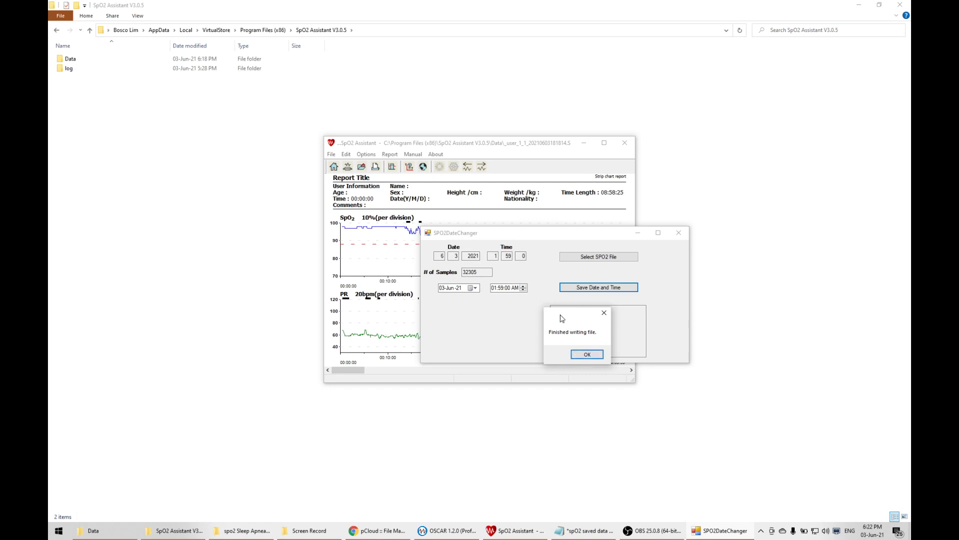
{"action": "left_click", "coordinate": [587, 354]}
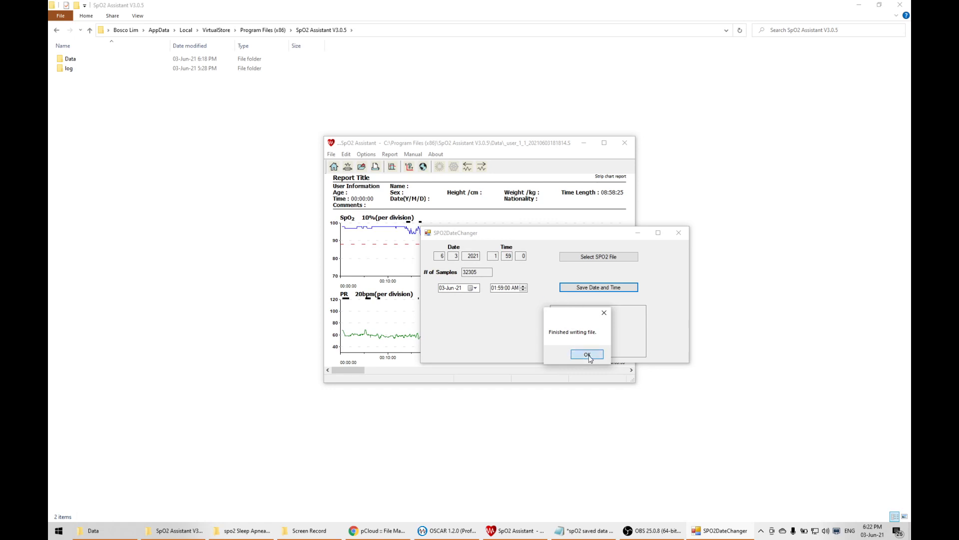
- Switch to OSCAR and show its Welcome page with the latest oximetry data
{"action": "left_click", "coordinate": [452, 533]}
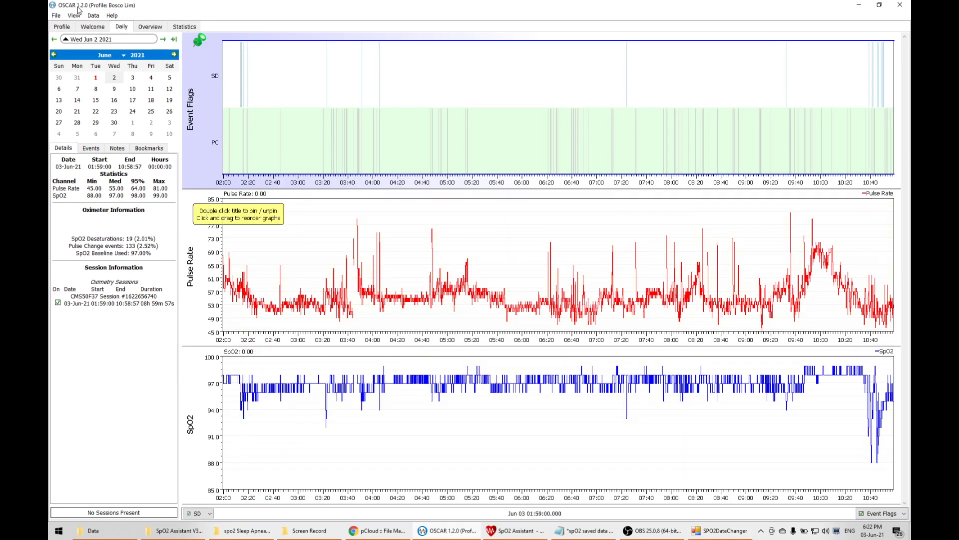
{"action": "left_click", "coordinate": [89, 29]}
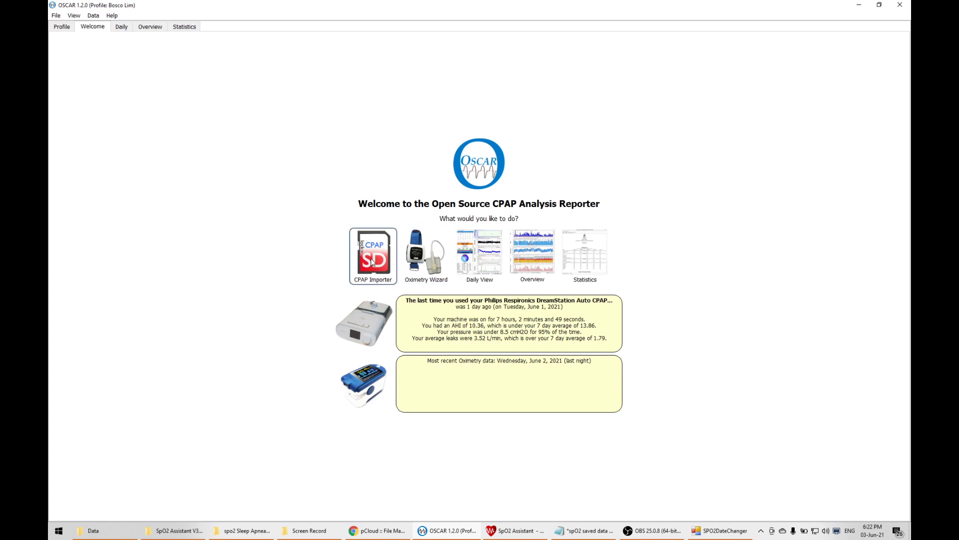
{"action": "left_click", "coordinate": [427, 260]}
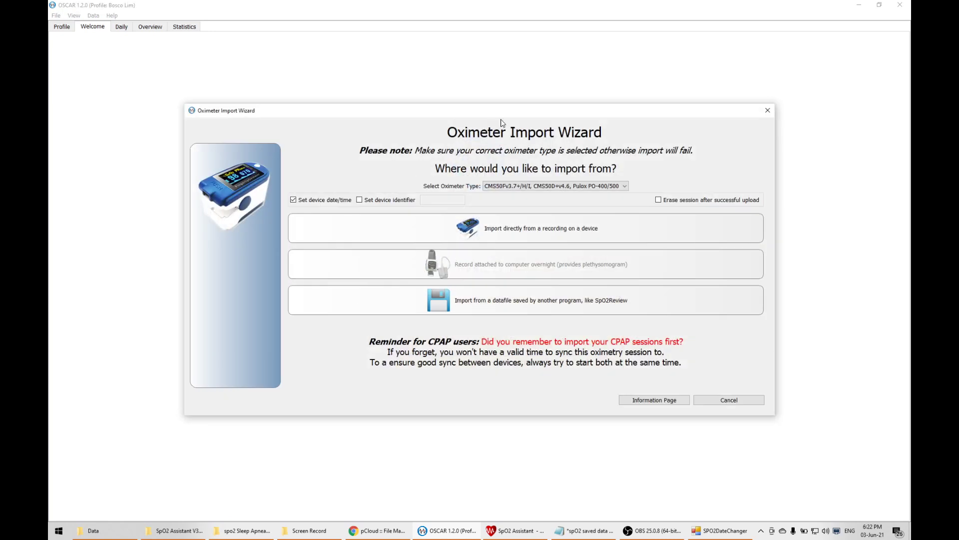
{"action": "left_click_drag", "start_coordinate": [510, 114], "coordinate": [510, 160]}
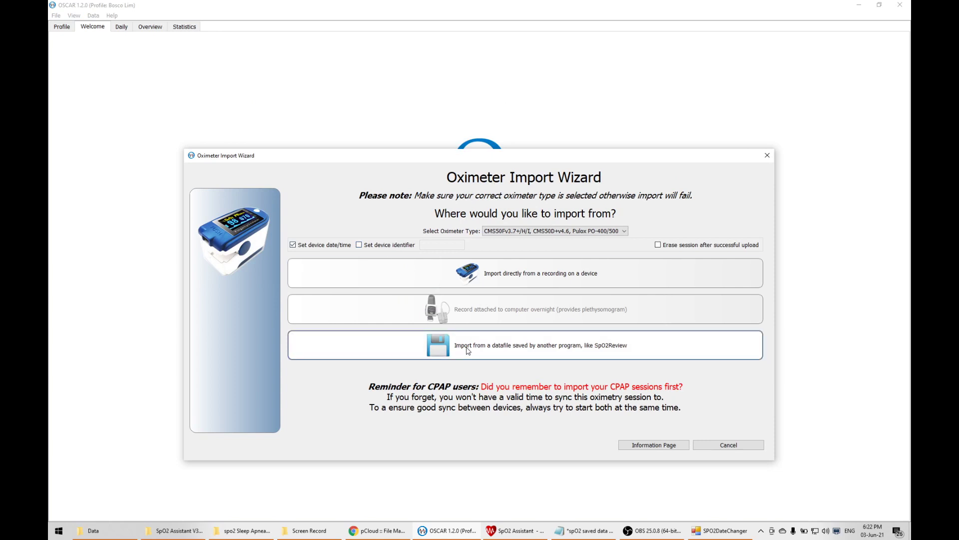
{"action": "left_click", "coordinate": [541, 355]}
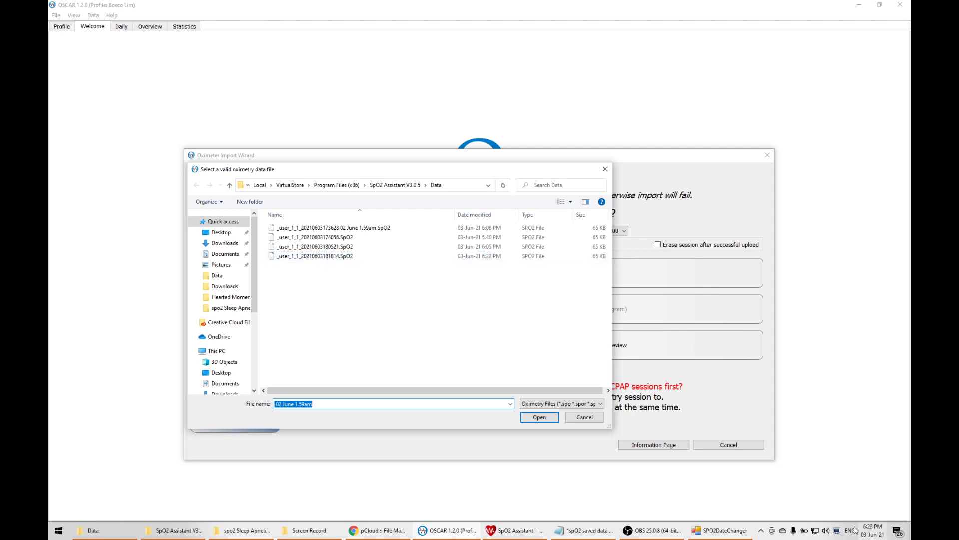
{"action": "double_click", "coordinate": [322, 256]}
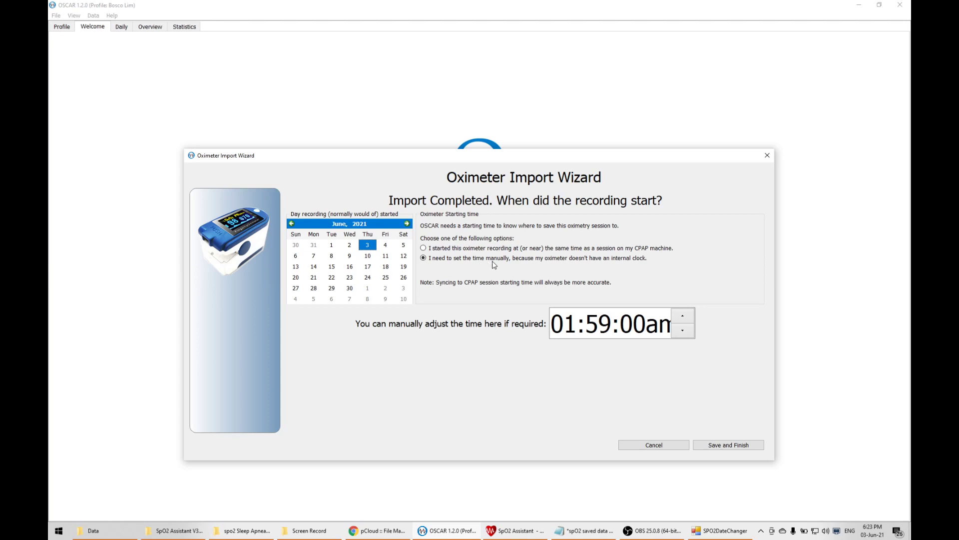
{"action": "left_click", "coordinate": [598, 325]}
{"action": "left_click_drag", "start_coordinate": [585, 324], "coordinate": [612, 325]}
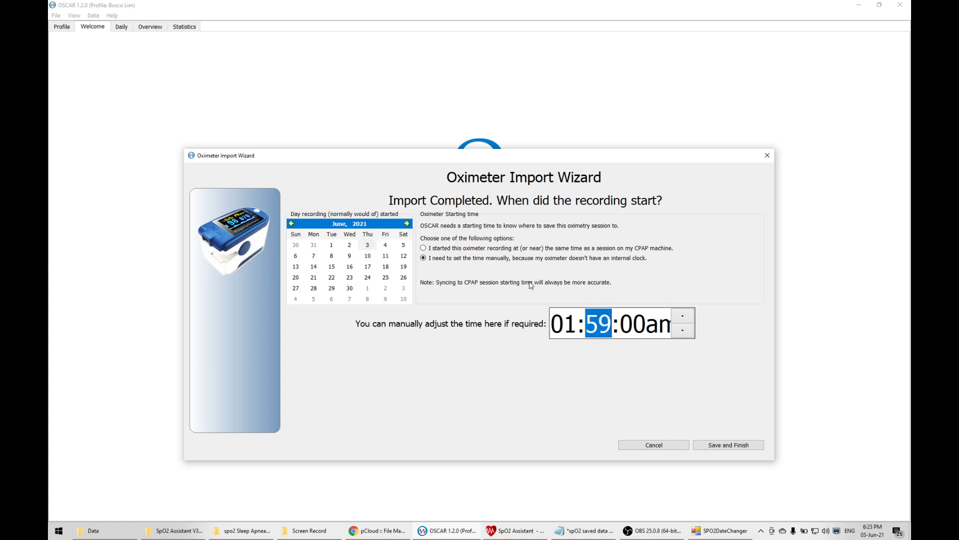
{"action": "left_click_drag", "start_coordinate": [612, 324], "coordinate": [586, 323]}
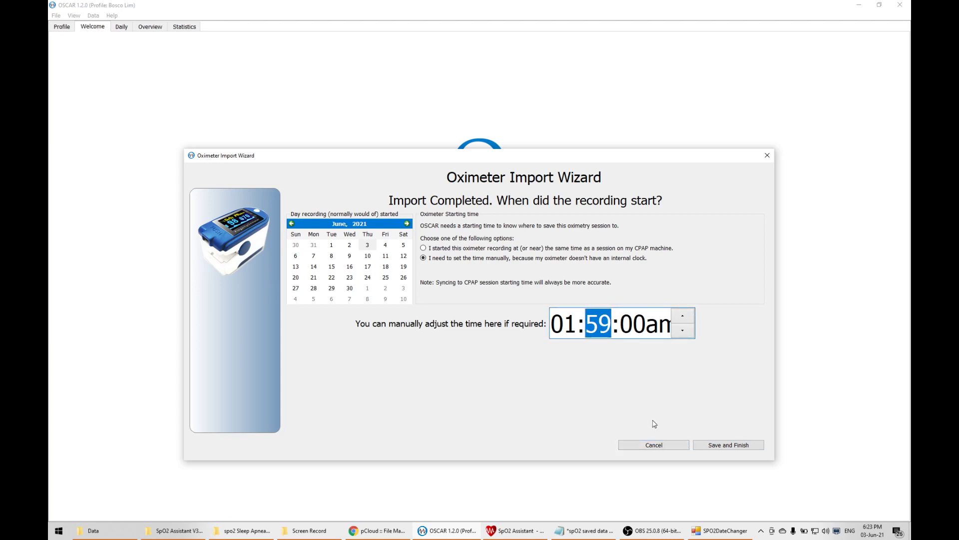
{"action": "left_click", "coordinate": [663, 448]}
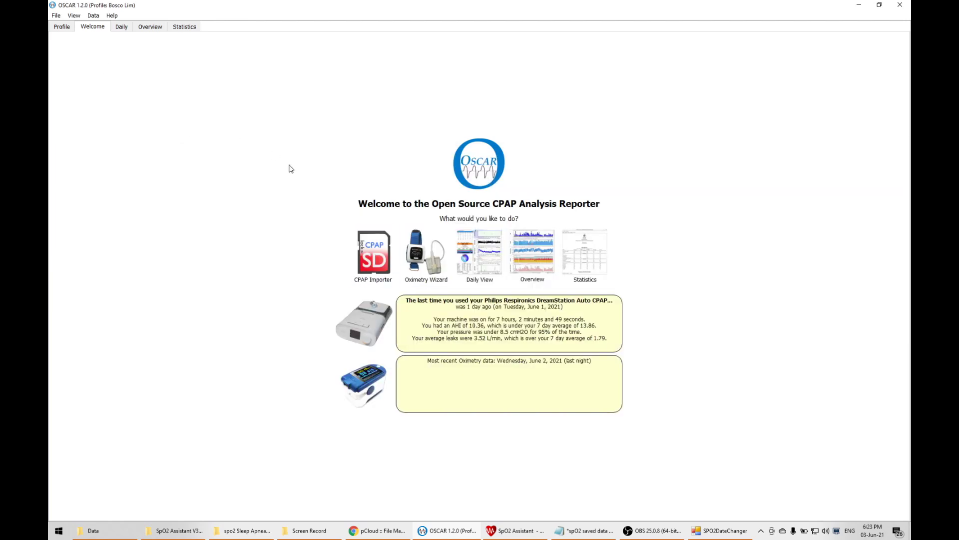
{"action": "left_click", "coordinate": [480, 252]}
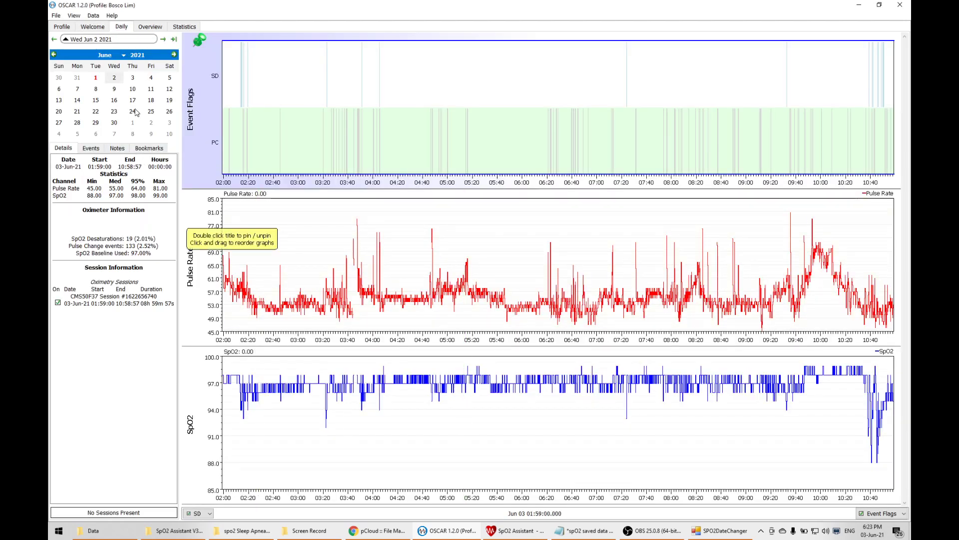
{"action": "left_click", "coordinate": [96, 79]}
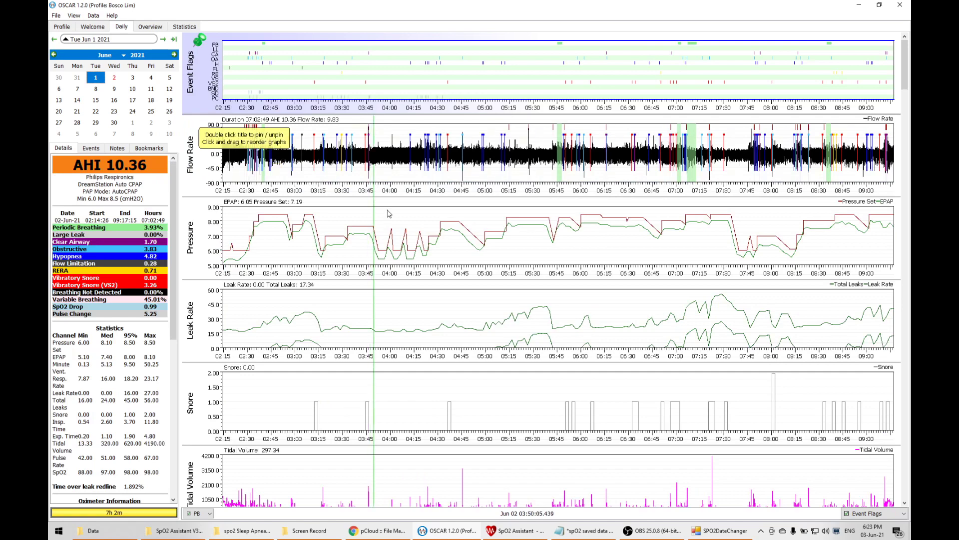
{"action": "scroll", "coordinate": [274, 331], "scroll_direction": "down", "scroll_amount": 10}
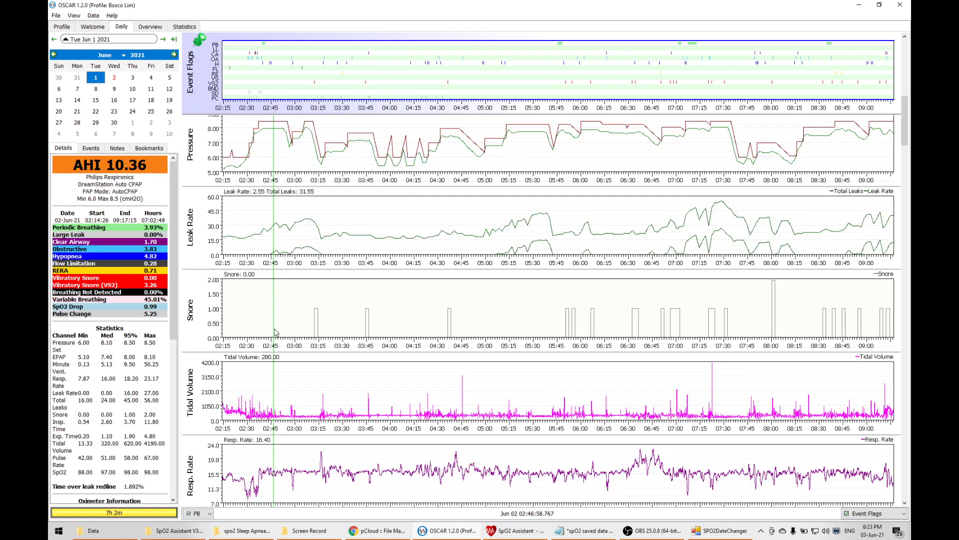
{"action": "scroll", "coordinate": [278, 341], "scroll_direction": "down", "scroll_amount": 3}
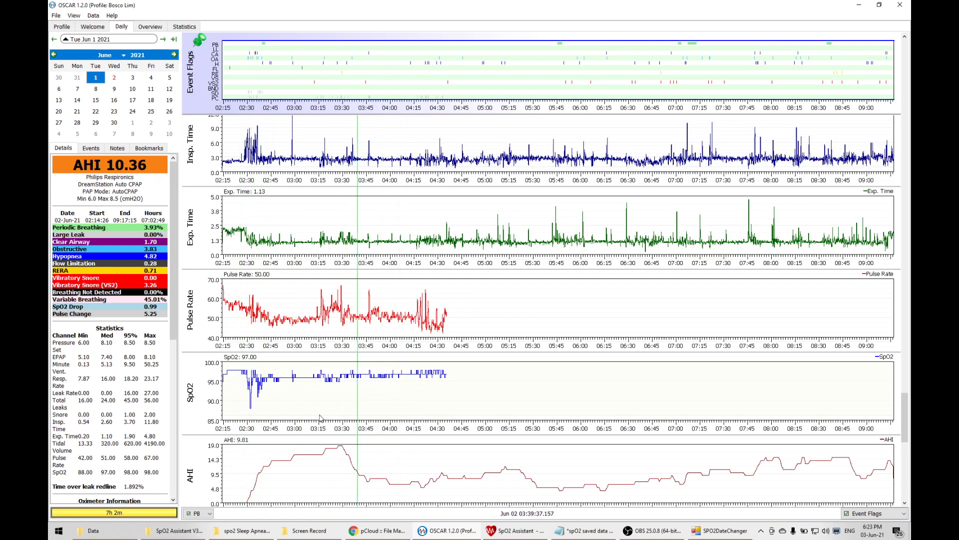
{"action": "scroll", "coordinate": [124, 400], "scroll_direction": "down", "scroll_amount": 10}
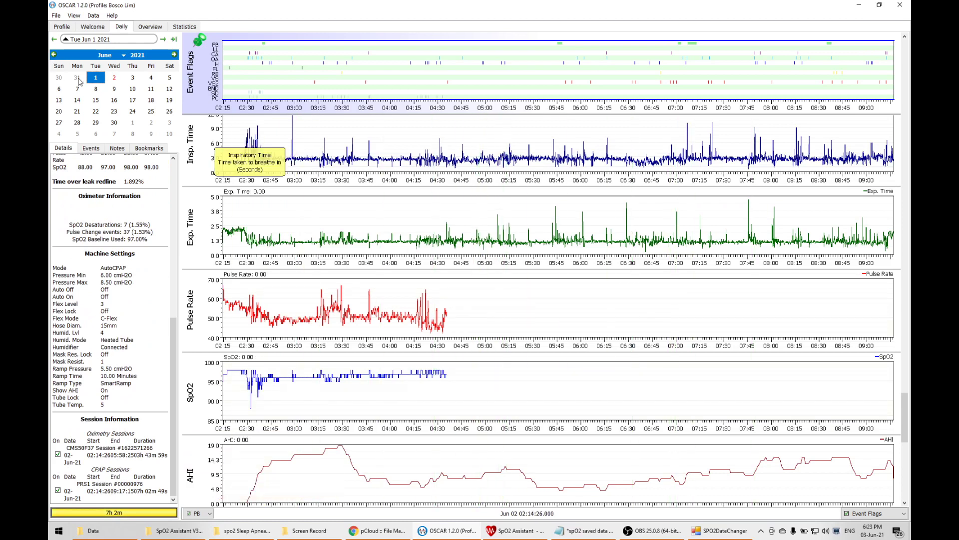
{"action": "left_click", "coordinate": [78, 78]}
{"action": "scroll", "coordinate": [357, 395], "scroll_direction": "down", "scroll_amount": 3}
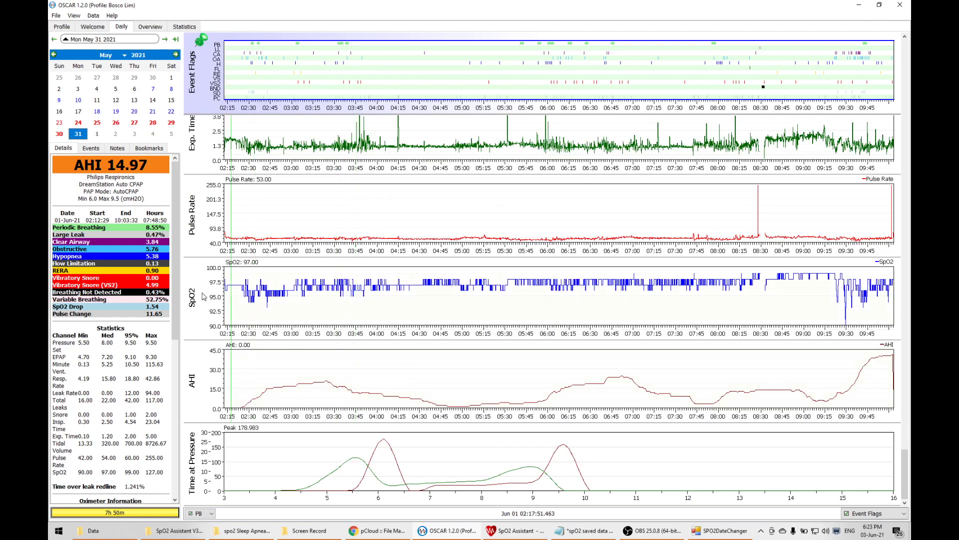
{"action": "scroll", "coordinate": [220, 319], "scroll_direction": "up", "scroll_amount": 1}
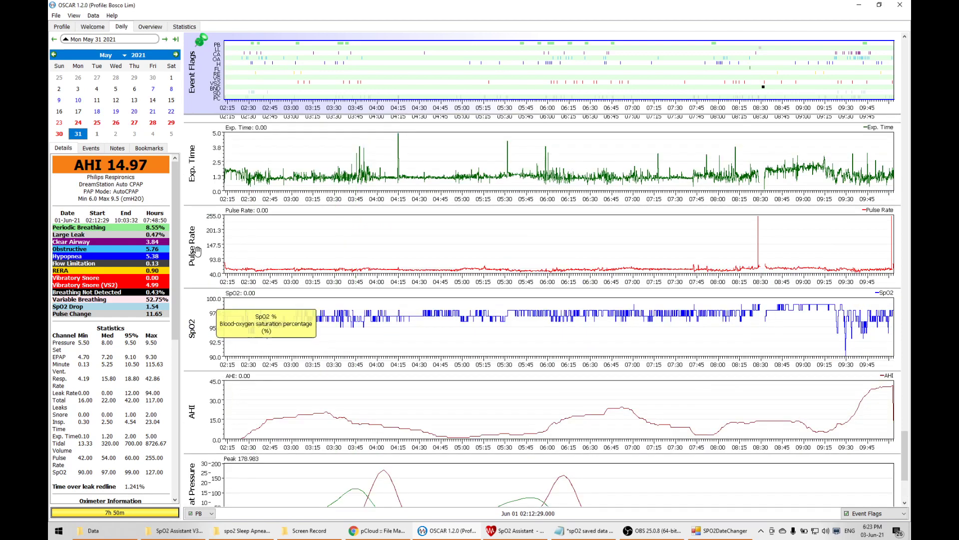
{"action": "scroll", "coordinate": [362, 247], "scroll_direction": "up", "scroll_amount": 5}
{"action": "scroll", "coordinate": [369, 242], "scroll_direction": "up", "scroll_amount": 6}
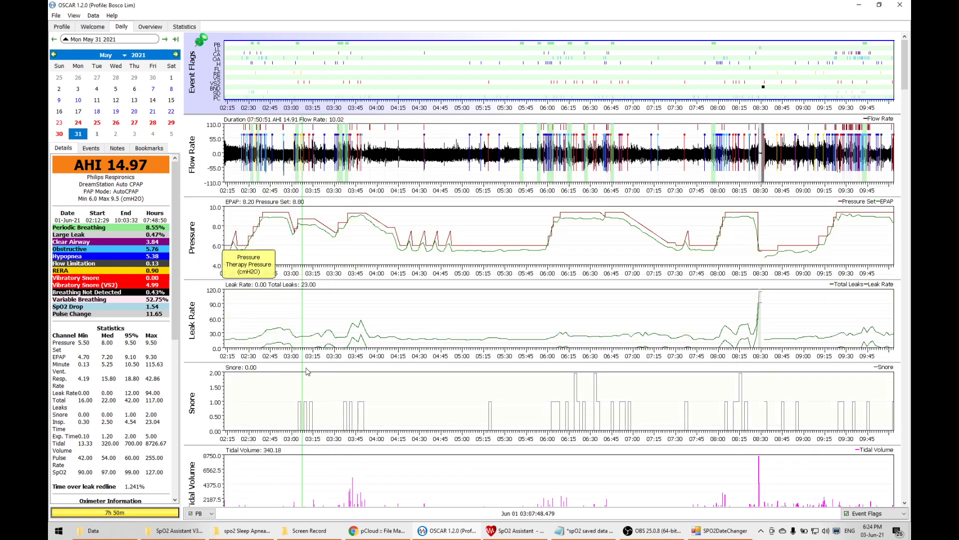
- Reimport the date-corrected SpO2 file via the Oximetry Wizard, syncing it to a CPAP session start
{"action": "left_click", "coordinate": [92, 27]}
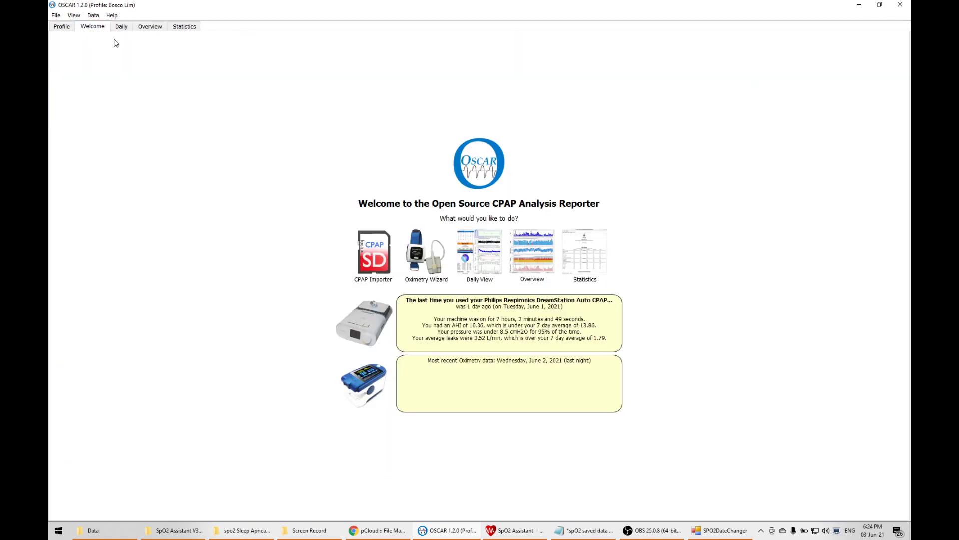
{"action": "left_click", "coordinate": [433, 264]}
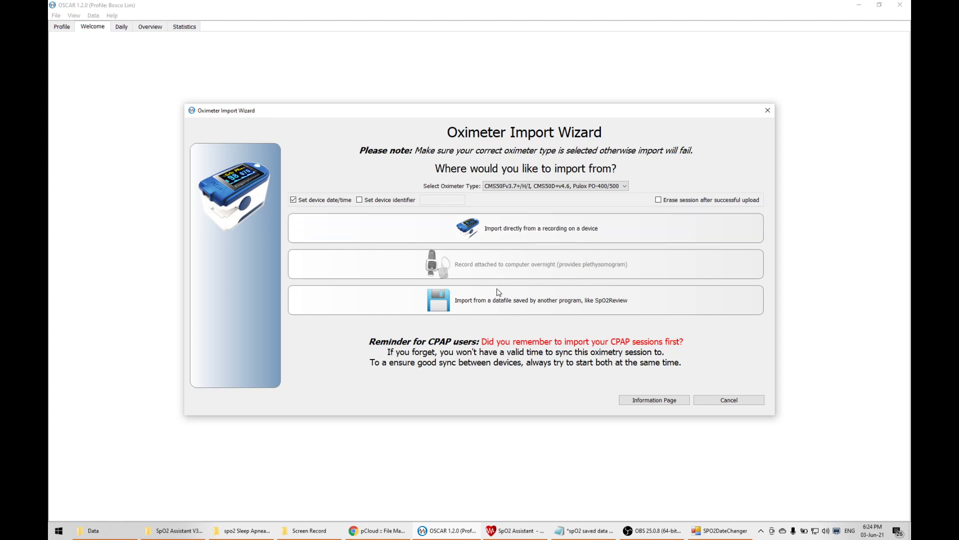
{"action": "left_click", "coordinate": [511, 299]}
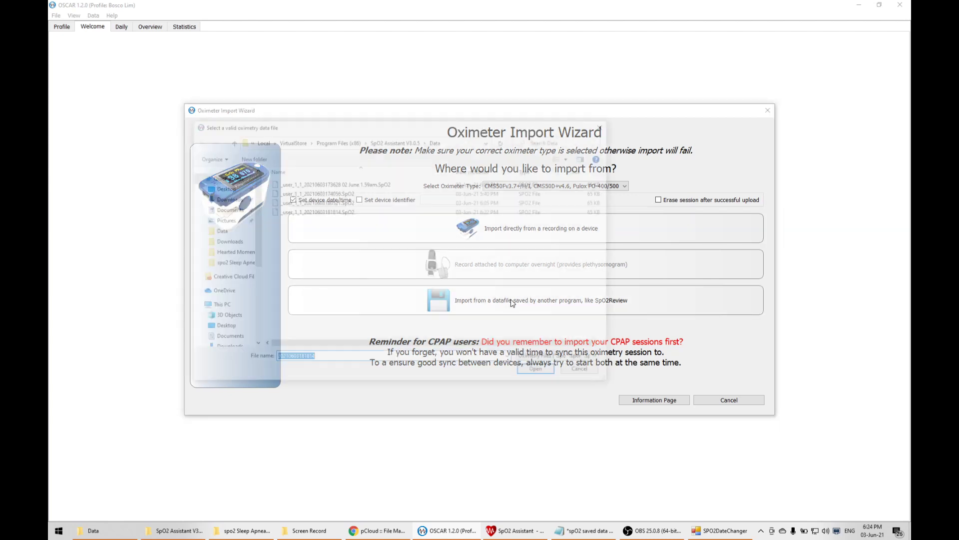
{"action": "double_click", "coordinate": [333, 212]}
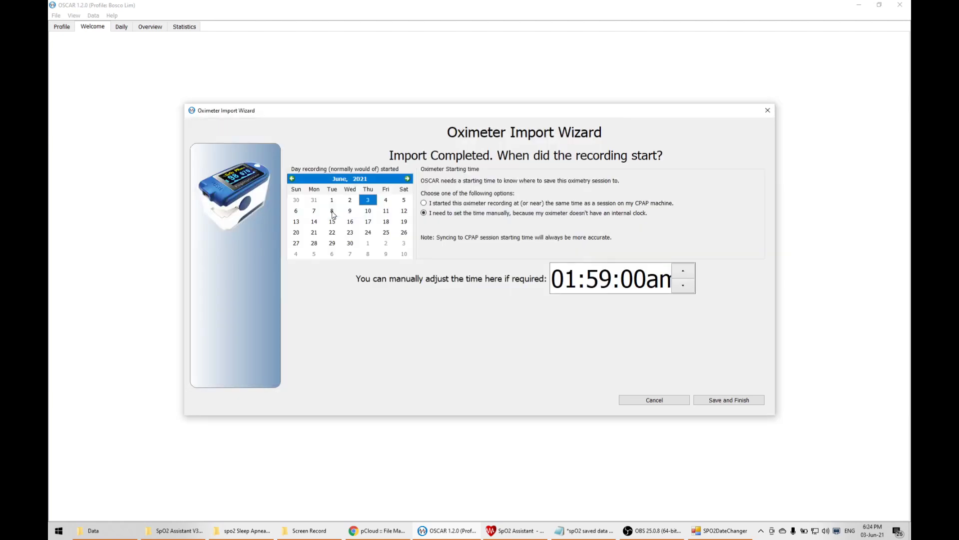
{"action": "left_click", "coordinate": [425, 202]}
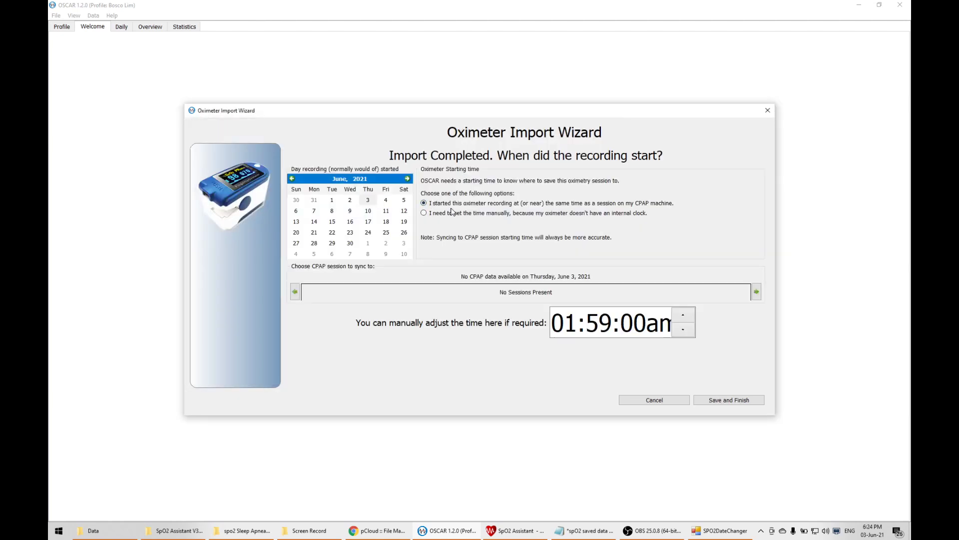